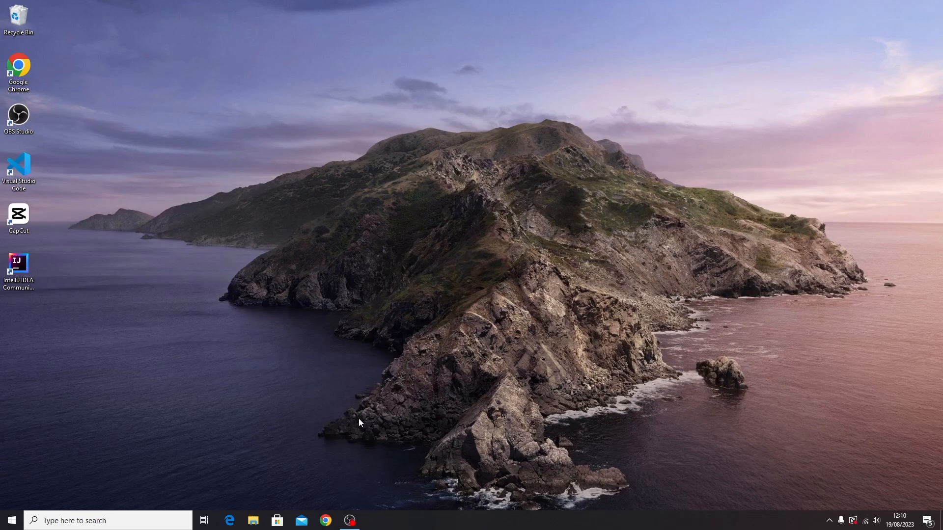
In Chrome, search Google for 'mendeley' and open the official Mendeley website
left_click(327, 521)
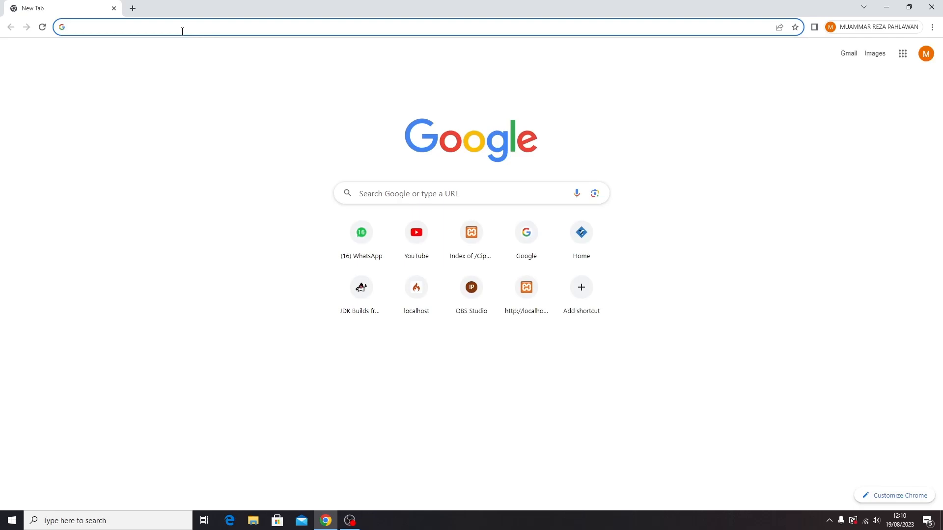
type("mende")
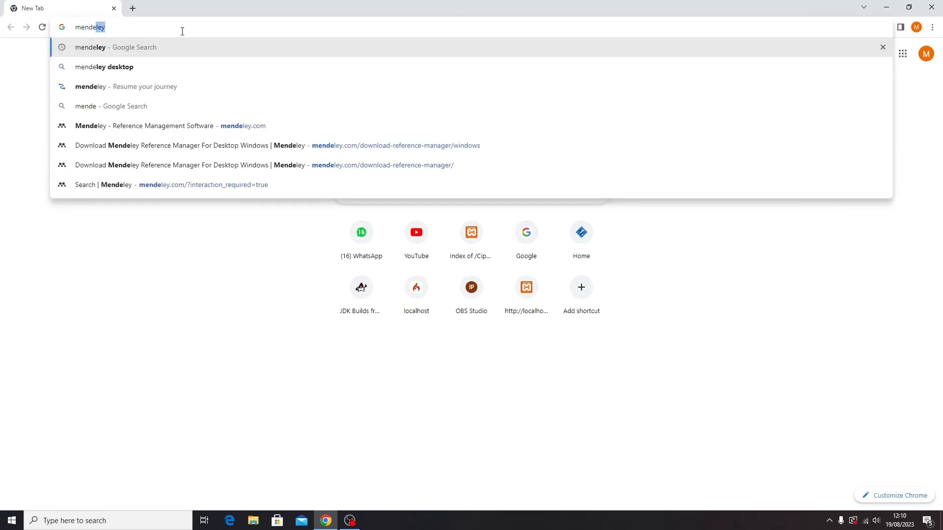
key("Return")
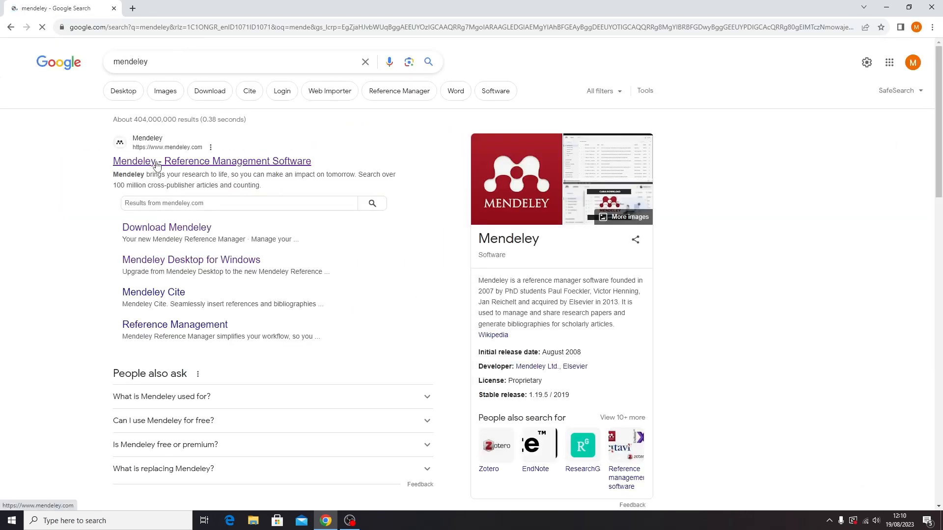
left_click(155, 162)
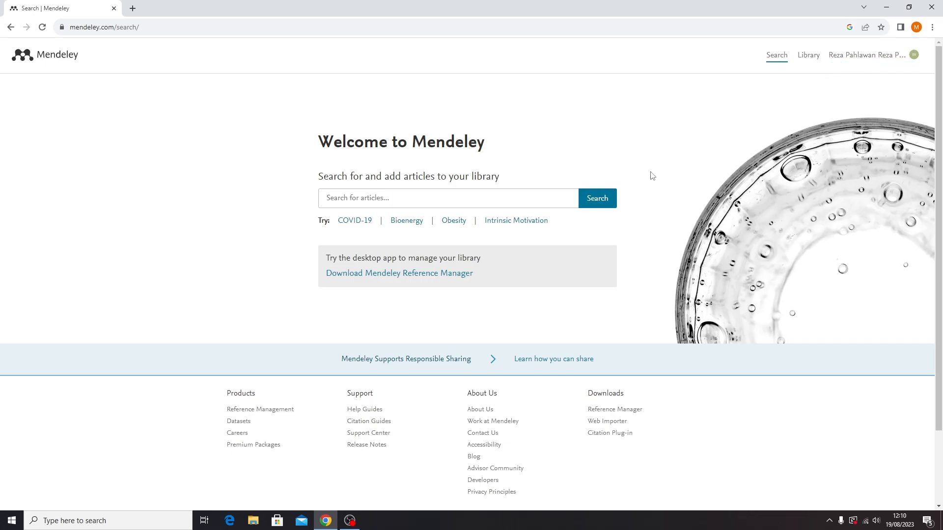
left_click(855, 57)
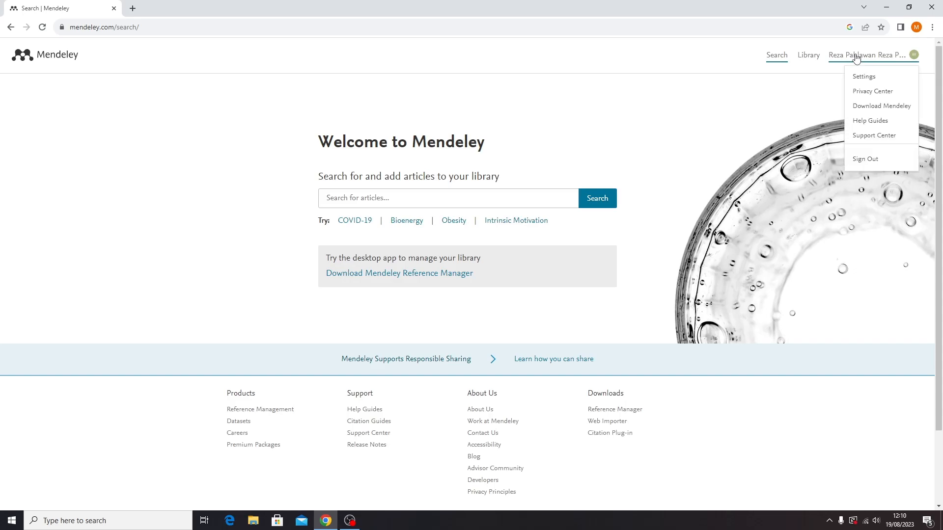
scroll(637, 158, "down", 3)
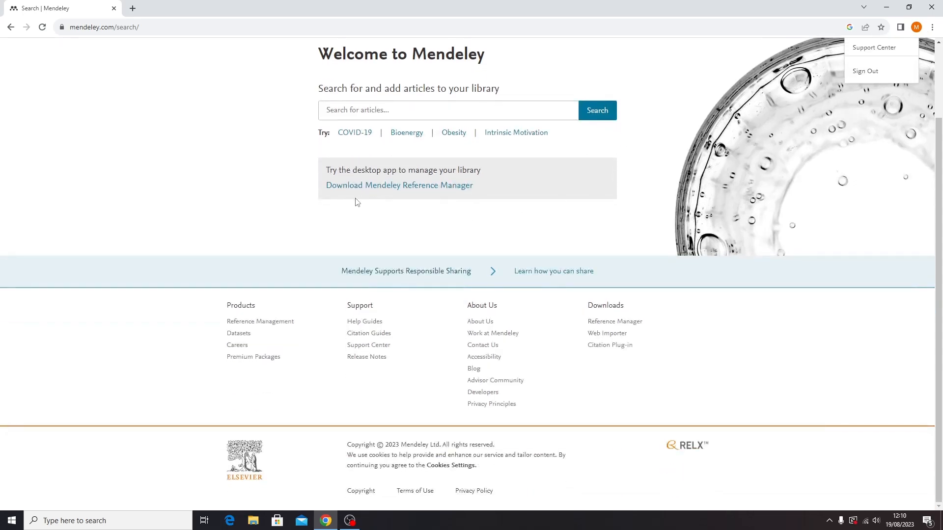
scroll(372, 186, "up", 1)
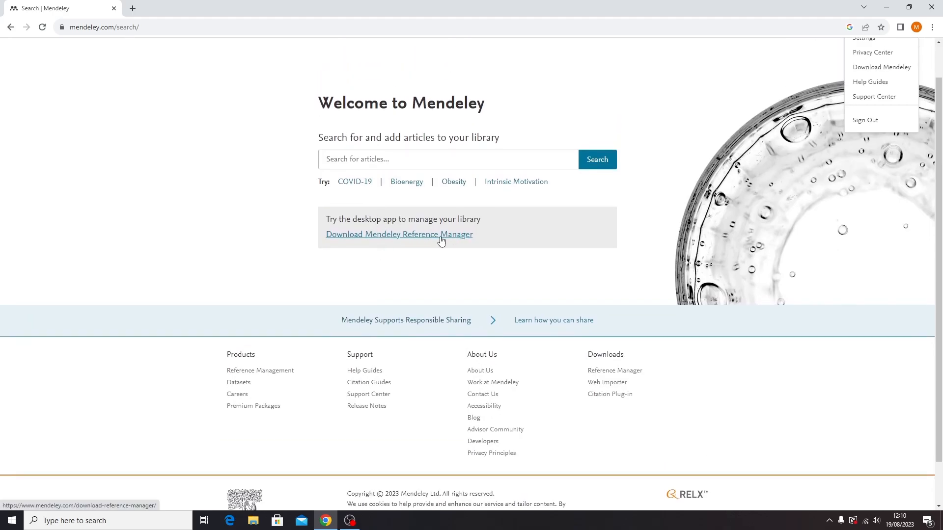
Start the Windows installer download, cancel the duplicate, and show the existing 2.98.0 installer in its folder
left_click(401, 235)
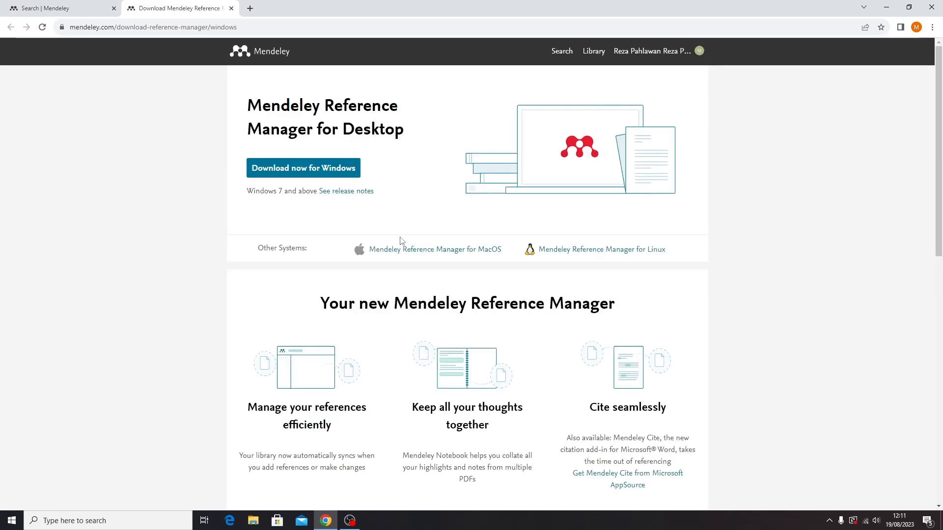
left_click(340, 169)
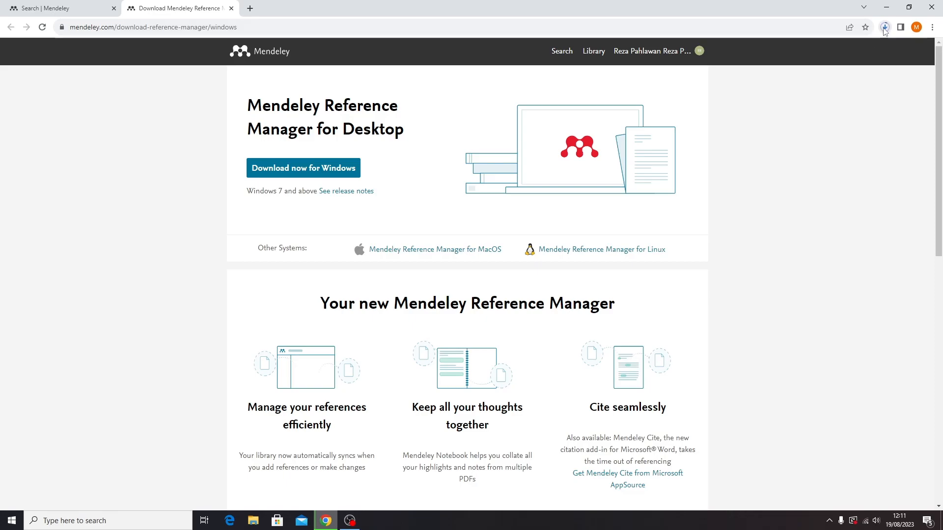
left_click(884, 28)
scroll(876, 216, "down", 3)
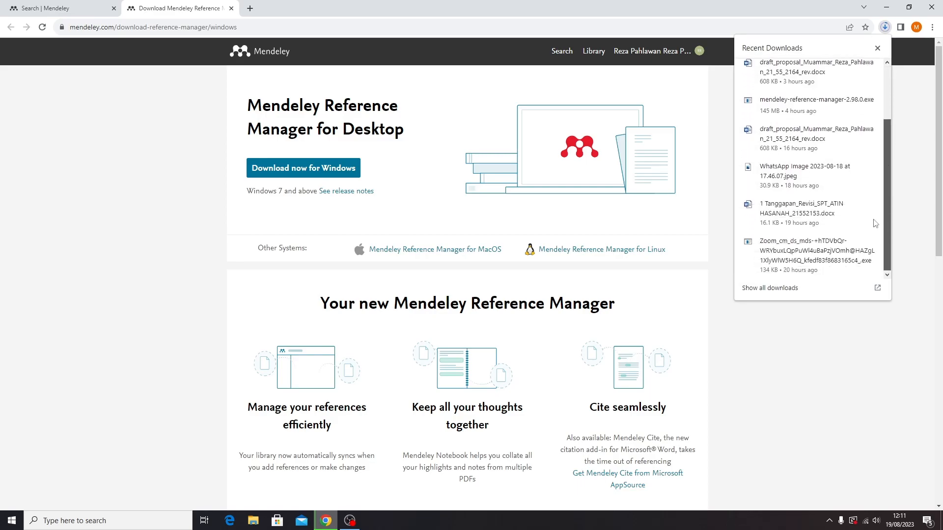
scroll(872, 125, "up", 3)
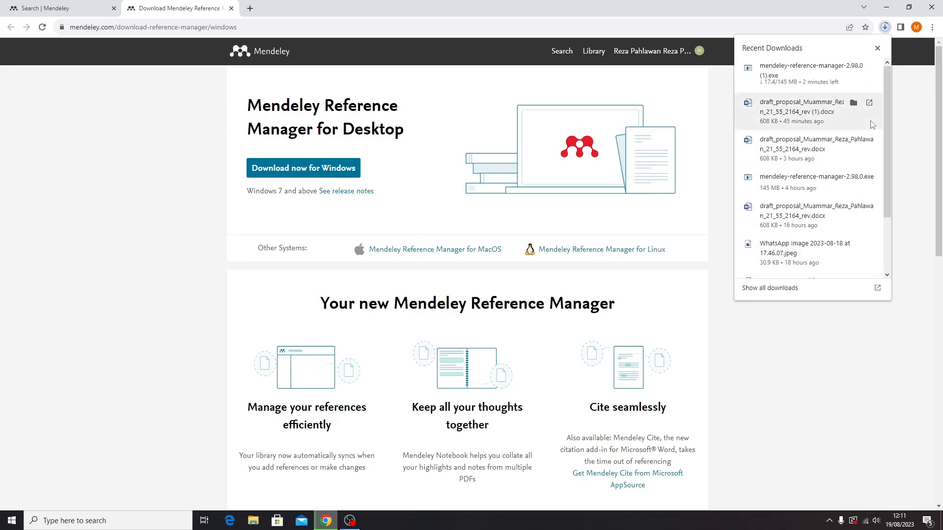
left_click(868, 67)
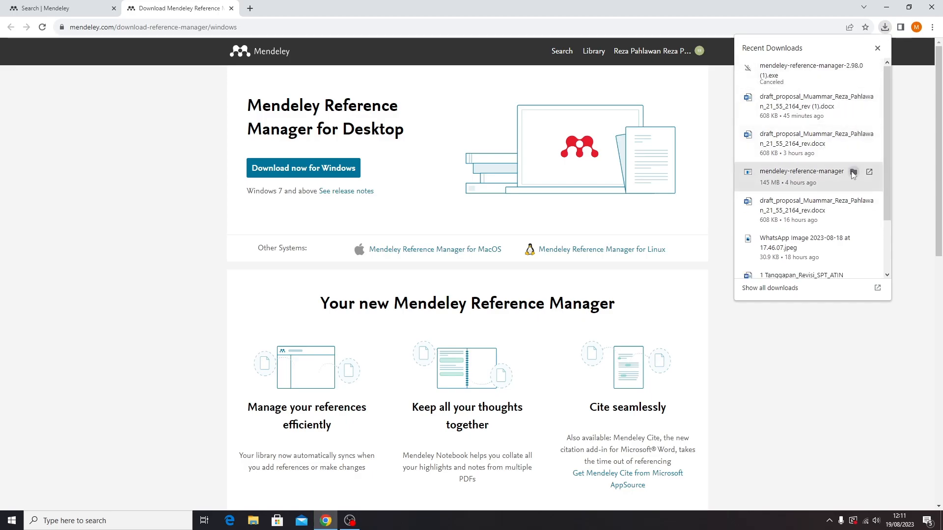
left_click(851, 174)
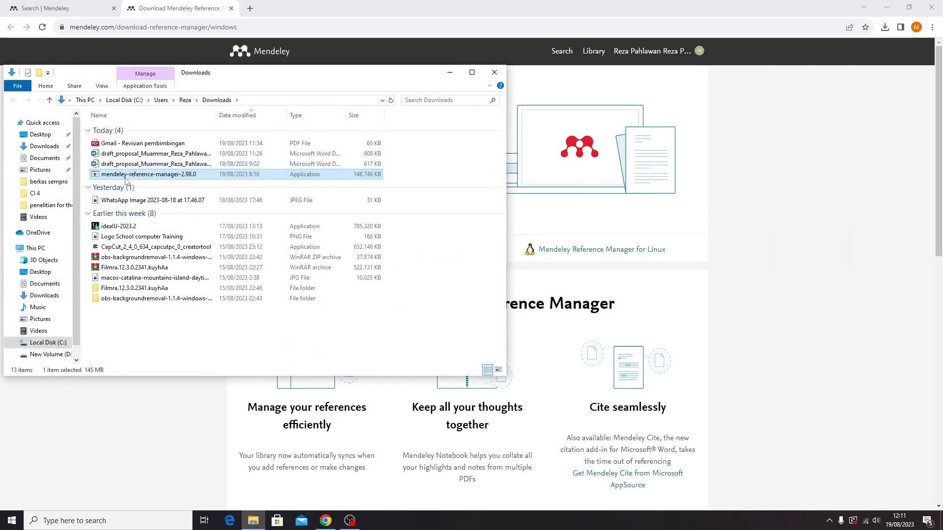
Run mendeley-reference-manager-2.98.0 from the Downloads folder
key("F2")
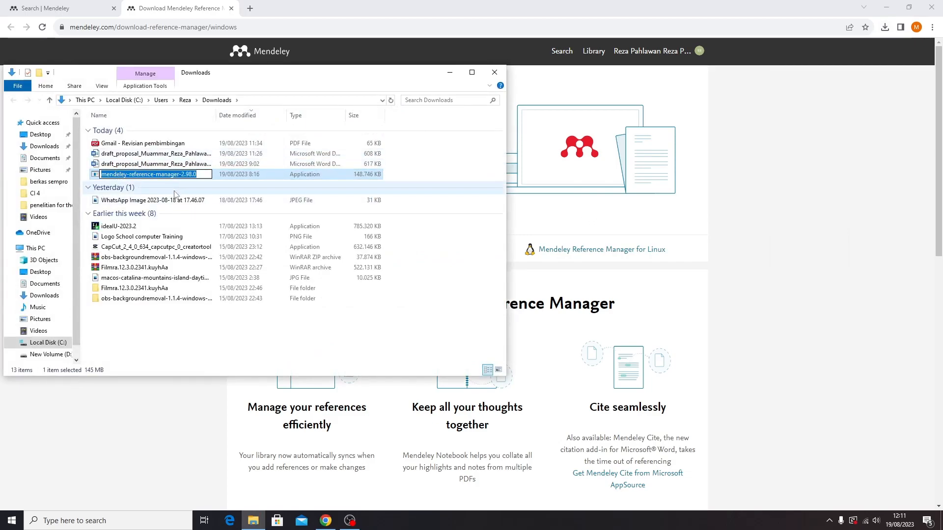
left_click(158, 200)
left_click(151, 177)
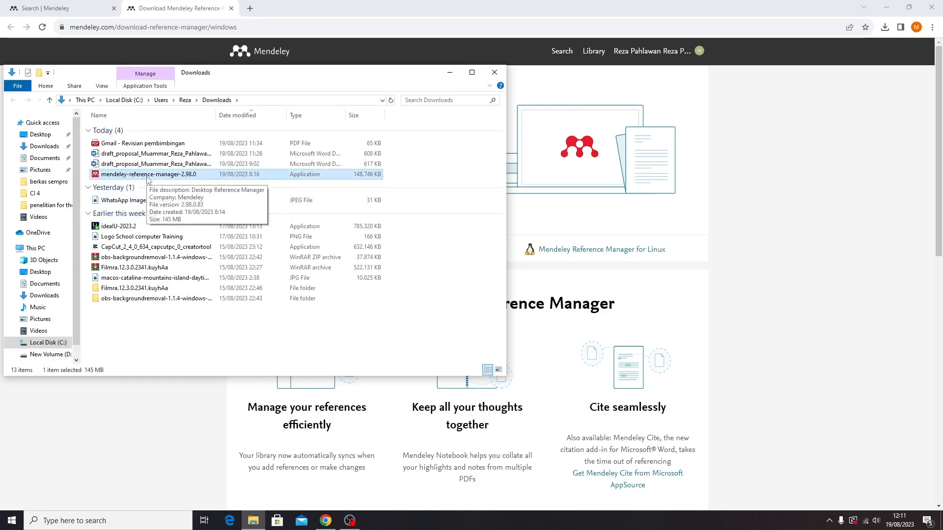
double_click(148, 179)
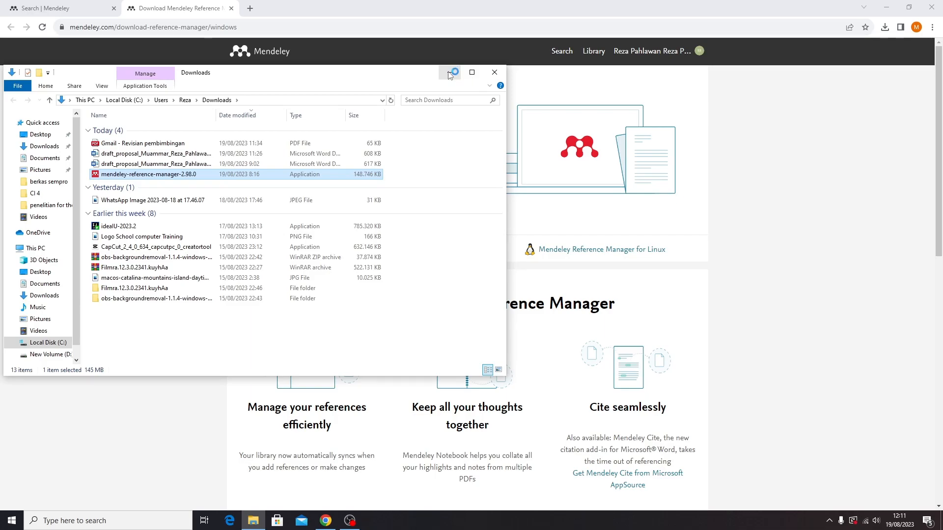
Minimize File Explorer and Chrome, then refresh the desktop twice
left_click(449, 74)
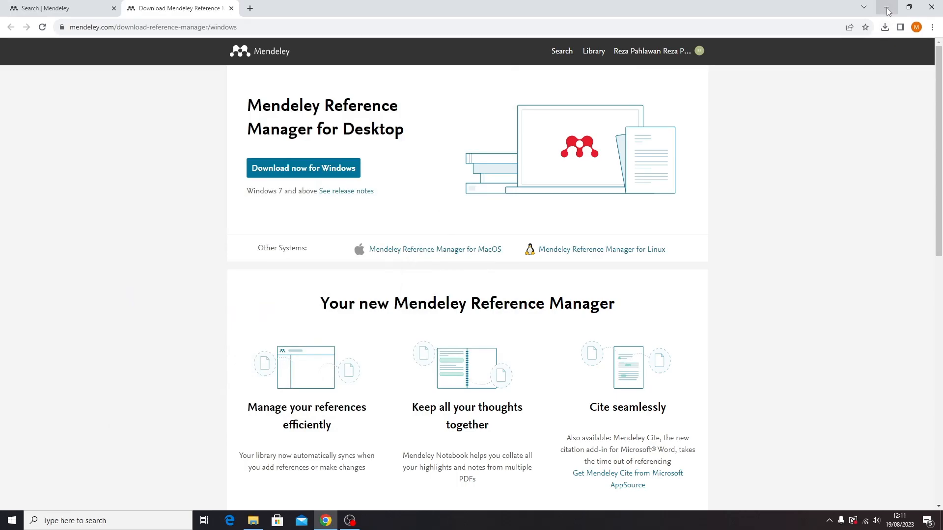
left_click(886, 9)
right_click(385, 172)
left_click(412, 197)
right_click(393, 153)
left_click(416, 185)
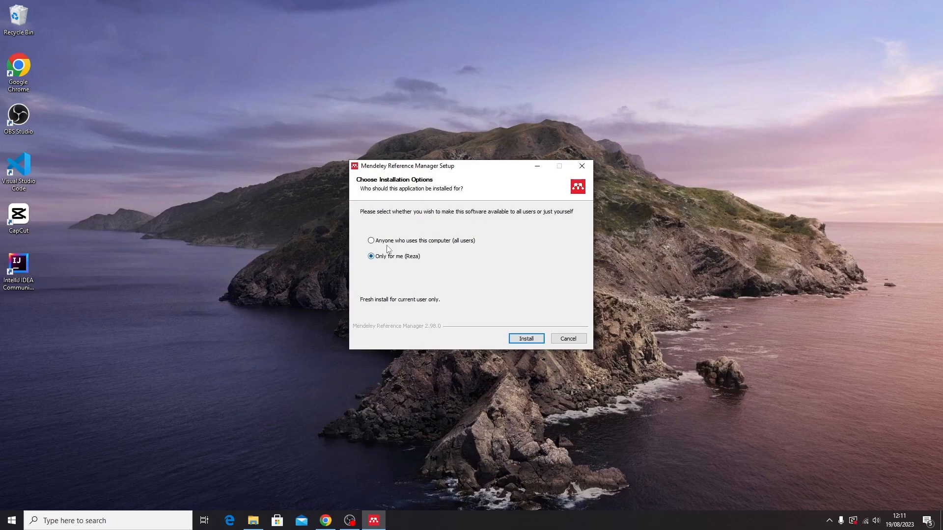
Install Mendeley Reference Manager for all users and launch it when setup finishes
left_click(389, 244)
left_click(527, 338)
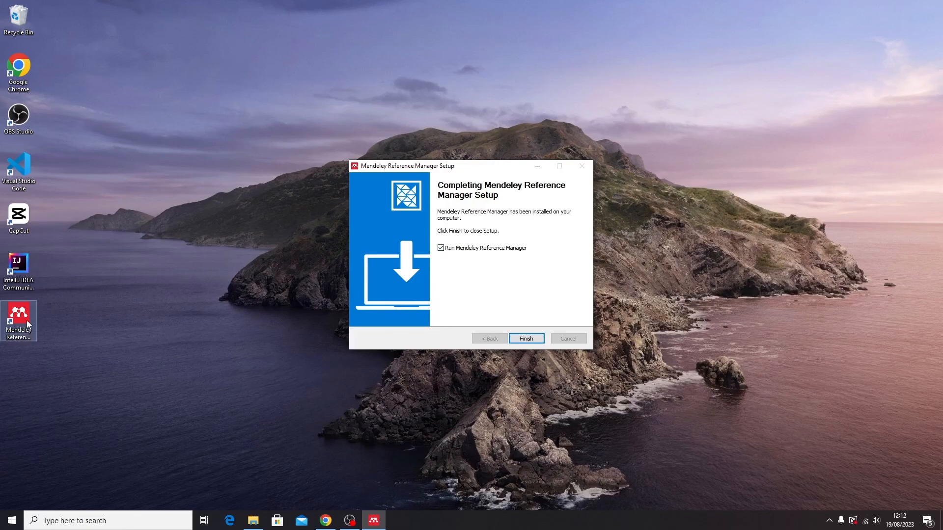
left_click(523, 339)
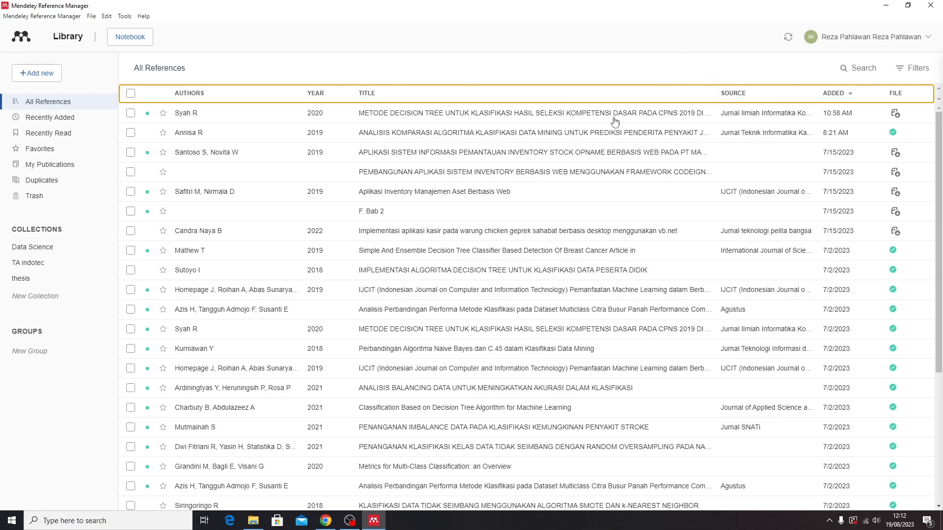
Scroll the All References list and view the + Add new options
scroll(439, 297, "down", 5)
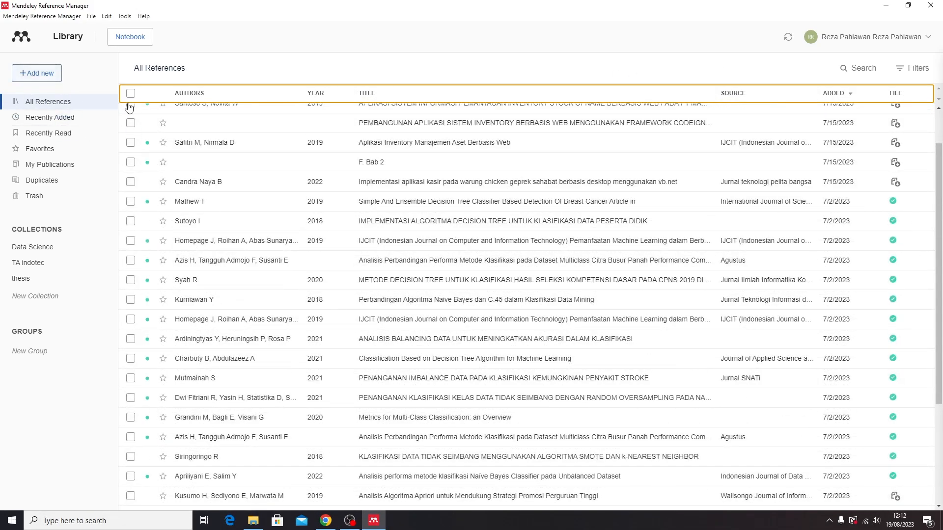
left_click(39, 74)
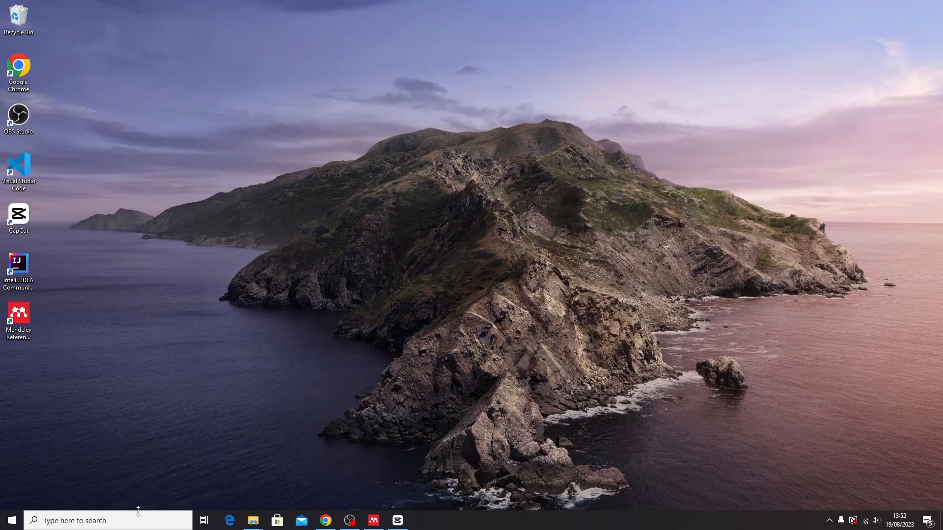
Launch Word, create a blank document, show the References tab, then return to Mendeley
left_click(137, 518)
type("word")
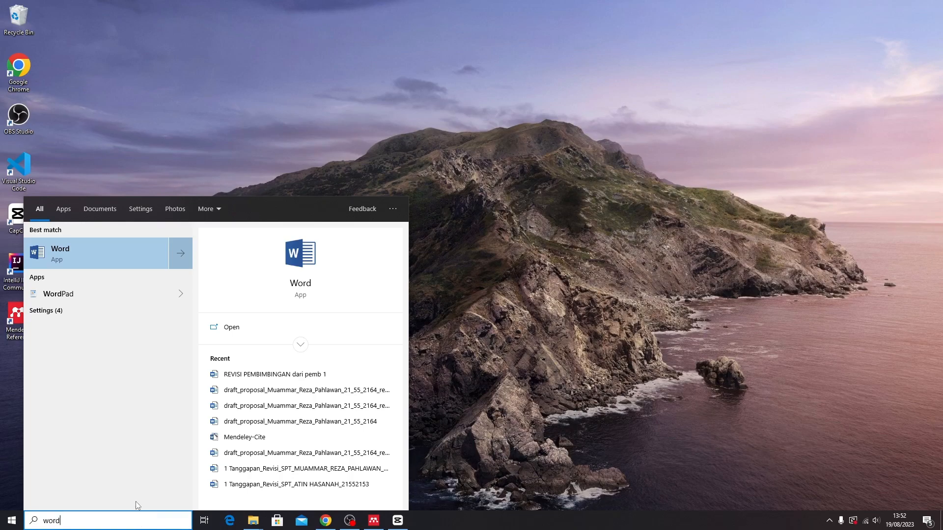
left_click(130, 257)
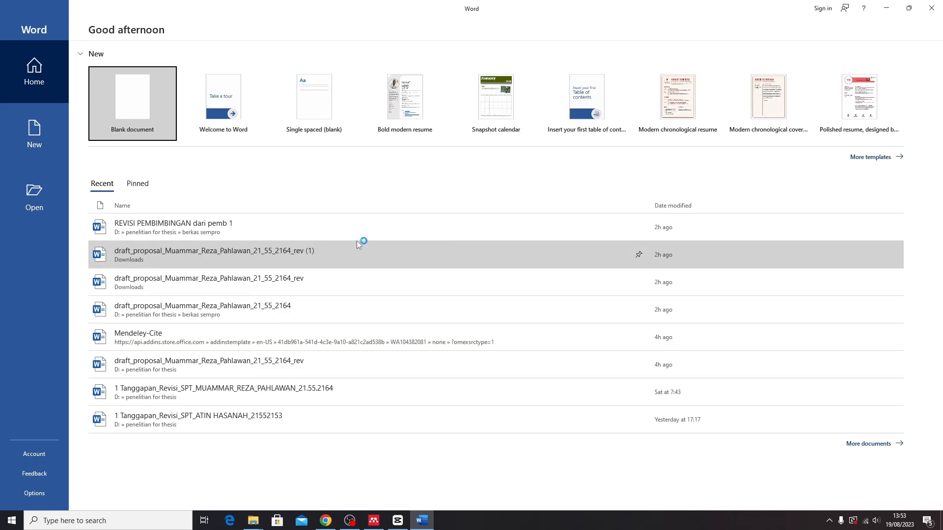
left_click(123, 105)
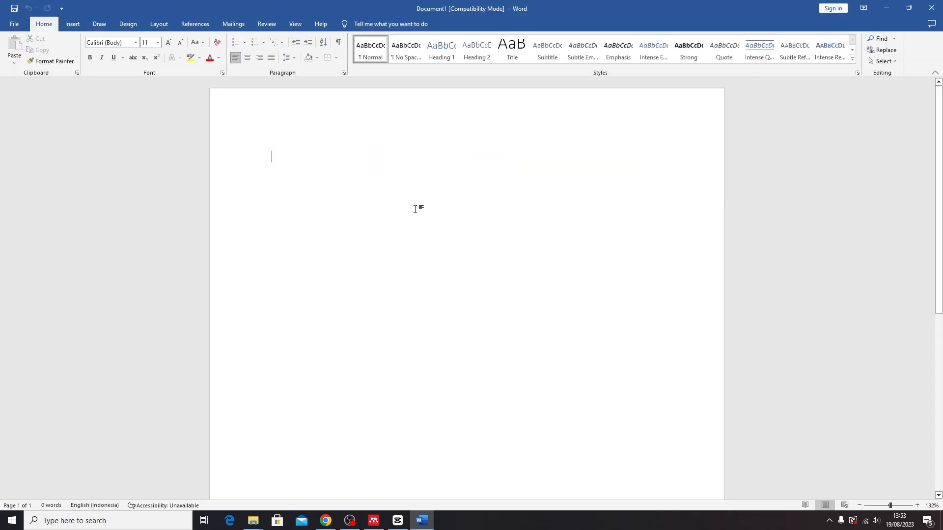
left_click(191, 26)
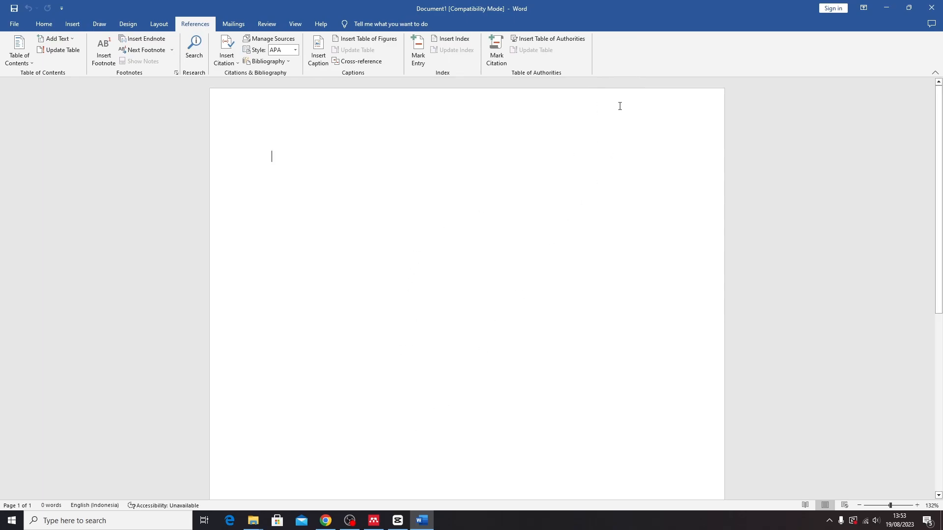
left_click(374, 521)
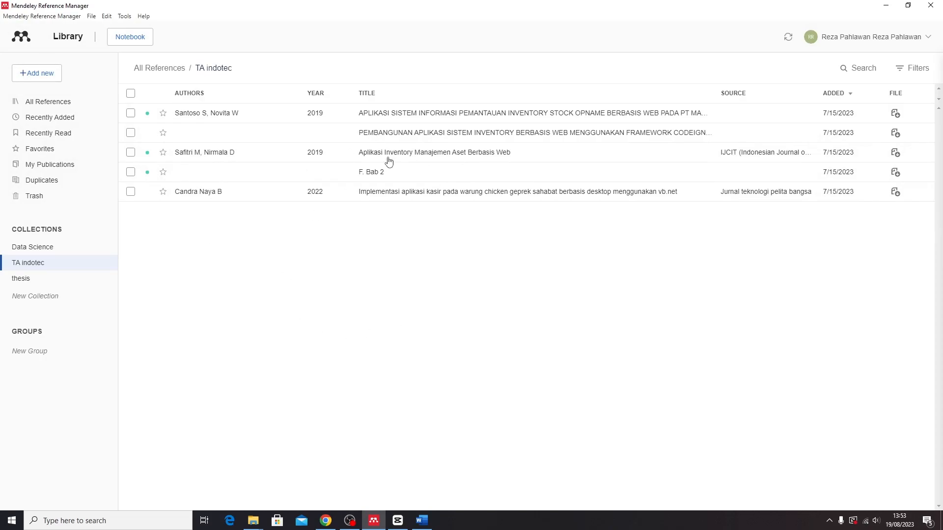
Maximize Mendeley and choose Tools > Install Mendeley Cite for Microsoft Word
left_click(908, 5)
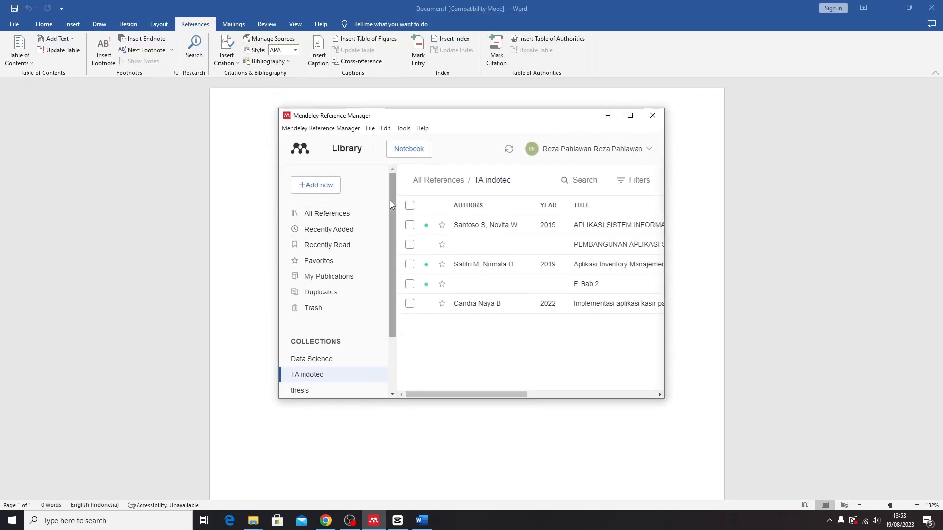
scroll(391, 205, "down", 2)
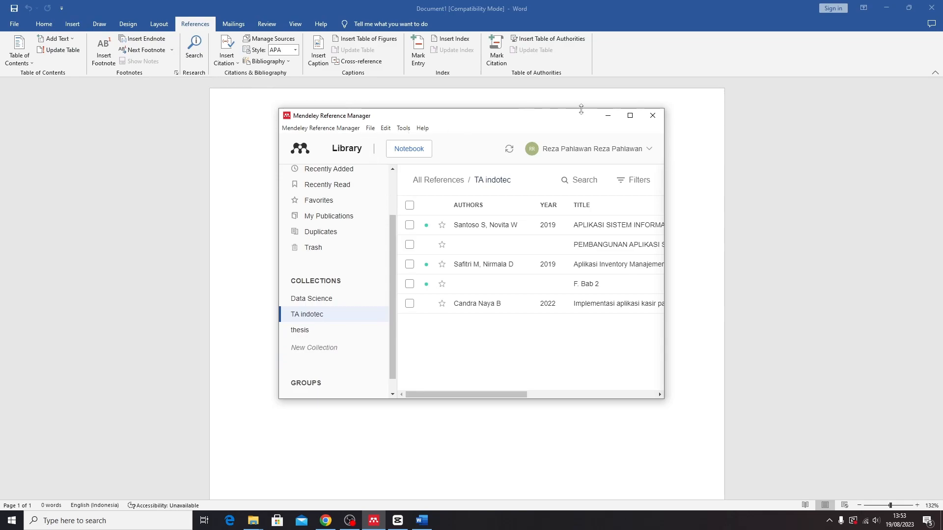
left_click(630, 115)
left_click(123, 17)
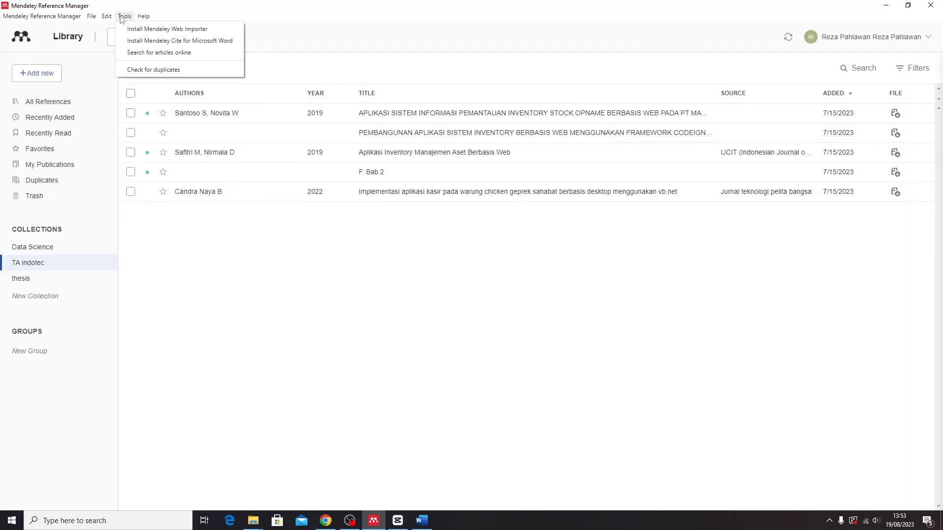
left_click(187, 45)
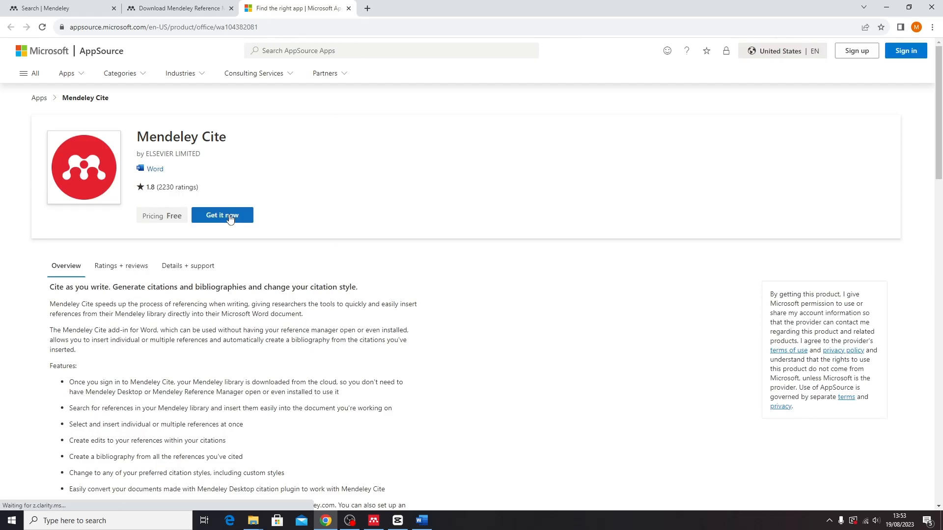
Choose Get it now, sign in with the account e-mail, and request a one-time code
left_click(227, 219)
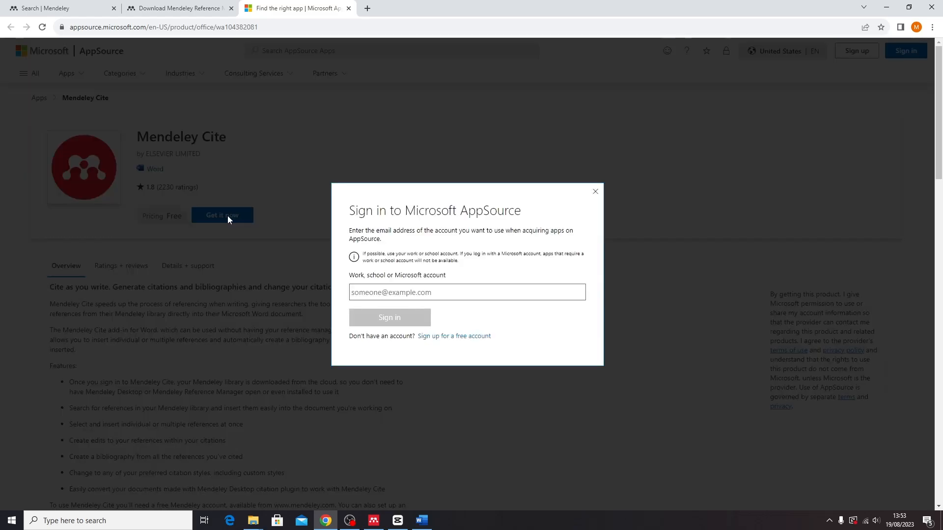
left_click(359, 294)
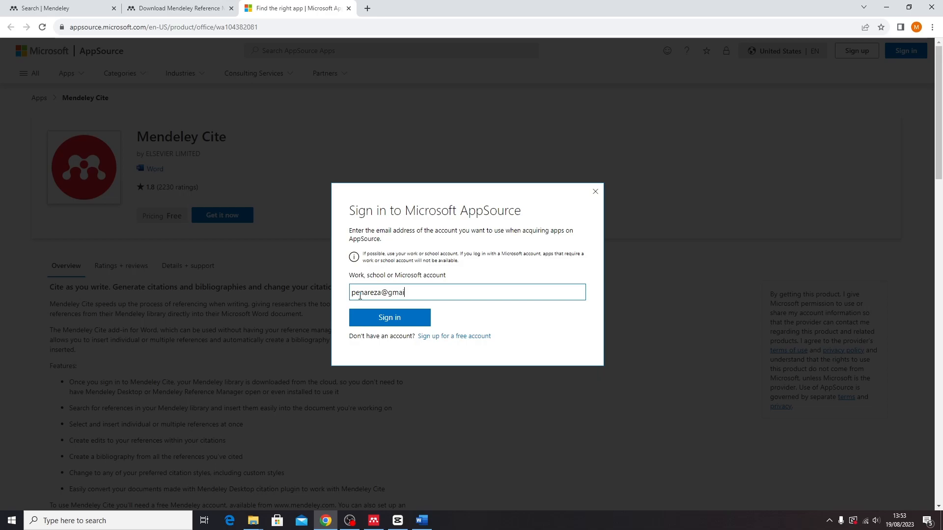
left_click(400, 319)
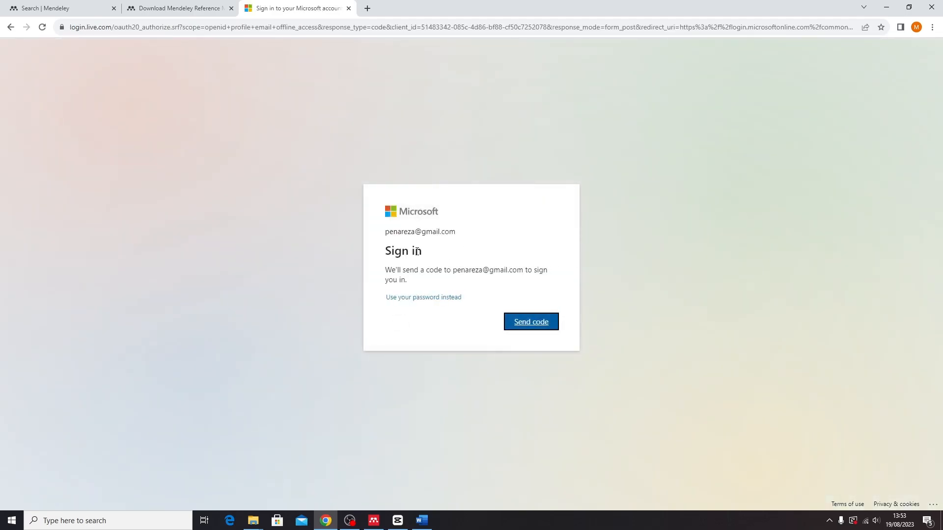
left_click(542, 327)
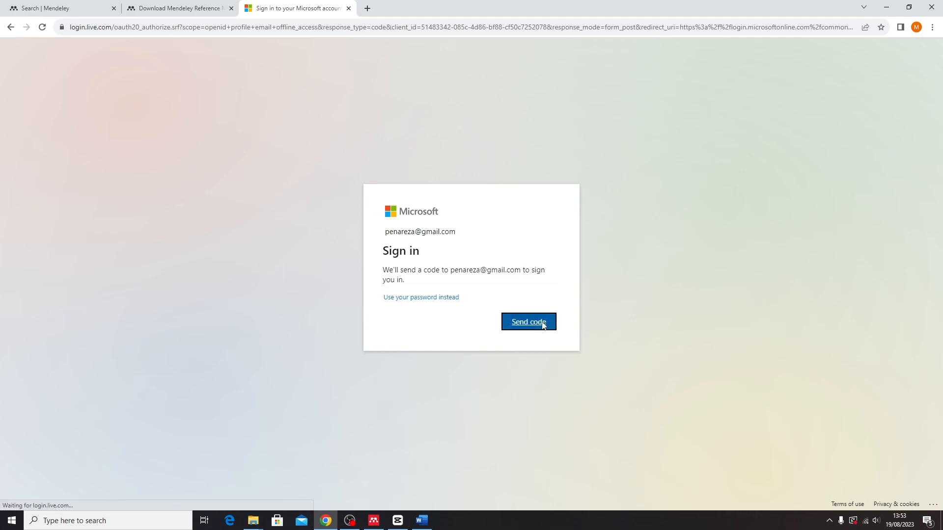
In a new tab, switch to the other Google account and open the code e-mail in Gmail
left_click(367, 8)
left_click(364, 30)
type("goo")
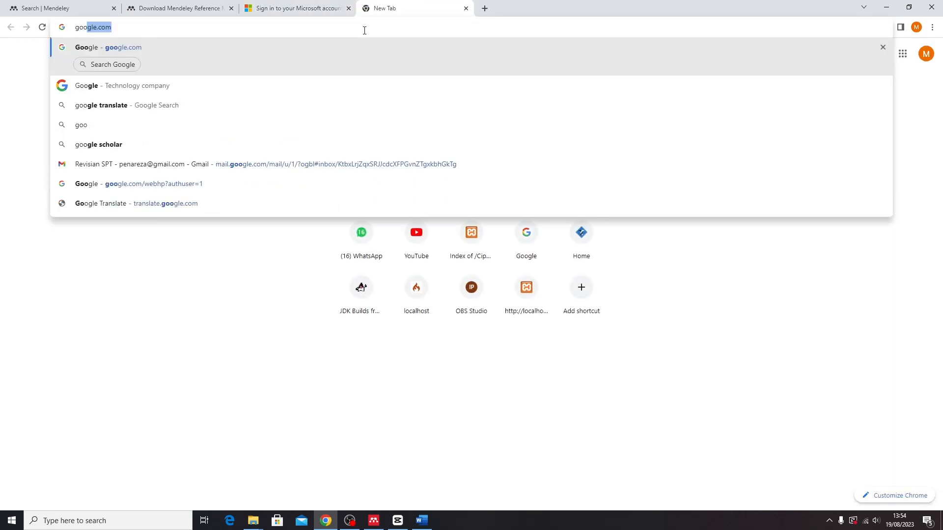
key("Return")
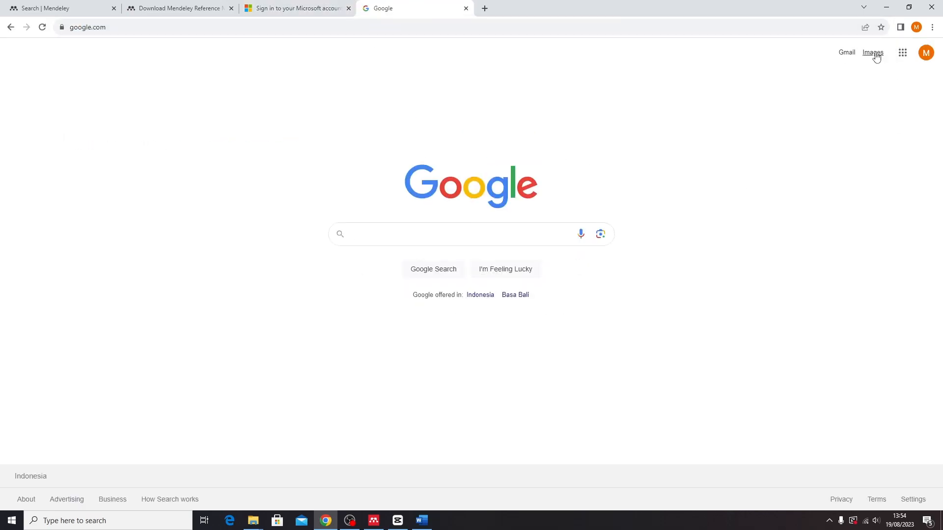
left_click(926, 52)
left_click(803, 273)
left_click(845, 52)
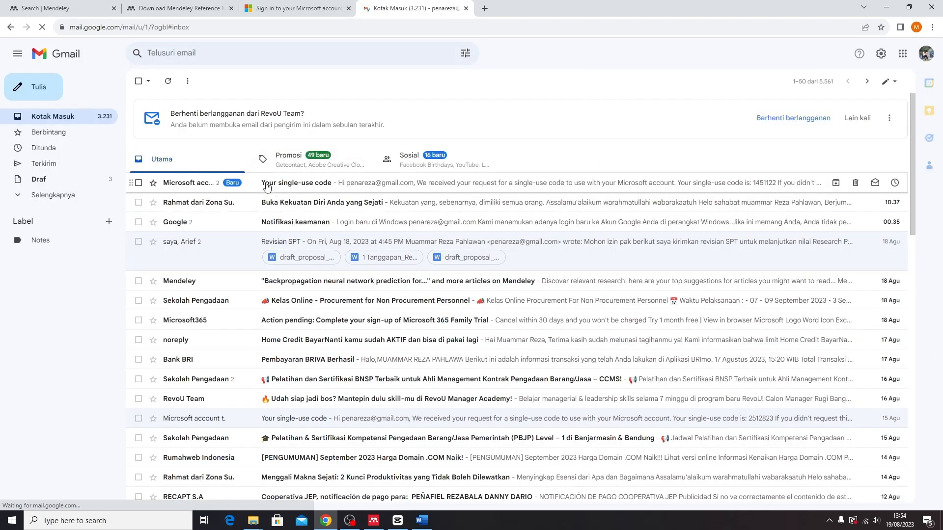
left_click(463, 185)
Copy the single-use code into the Microsoft code field and sign in
left_click_drag(256, 237, 228, 238)
key("ctrl+c")
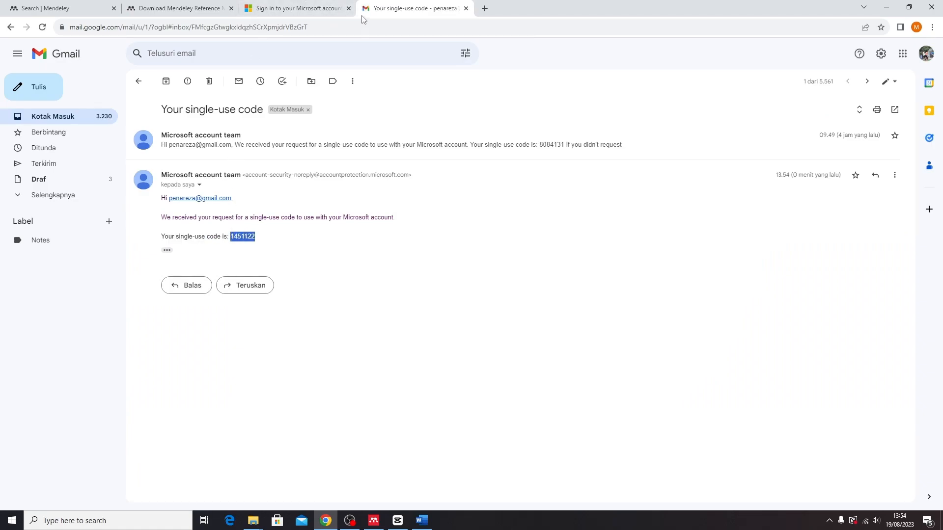
left_click(302, 9)
key("ctrl+v")
left_click(523, 333)
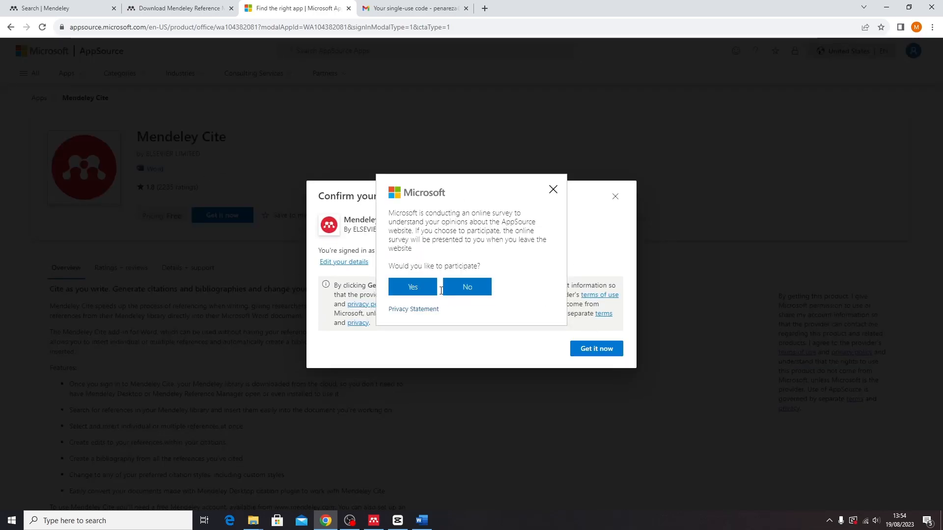
Decline the survey and get Mendeley Cite with the signed-in account
left_click(464, 290)
left_click(598, 352)
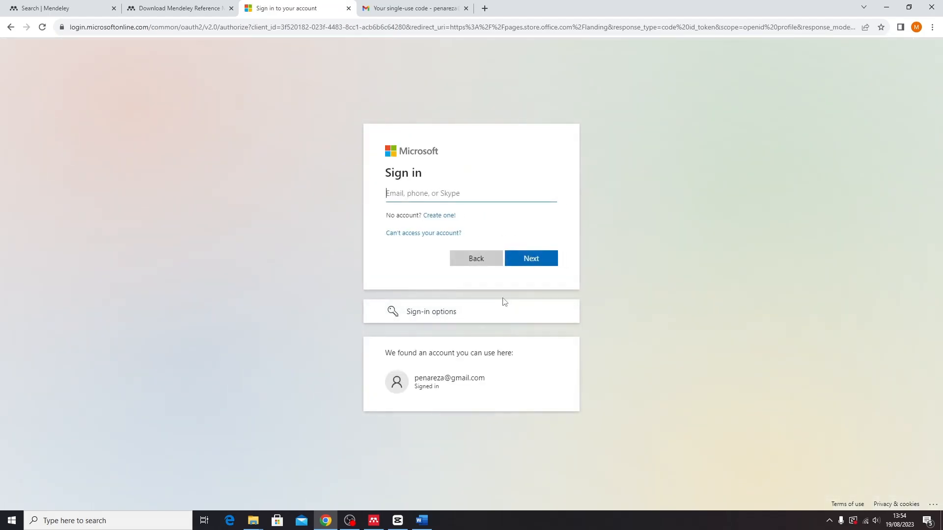
left_click(454, 389)
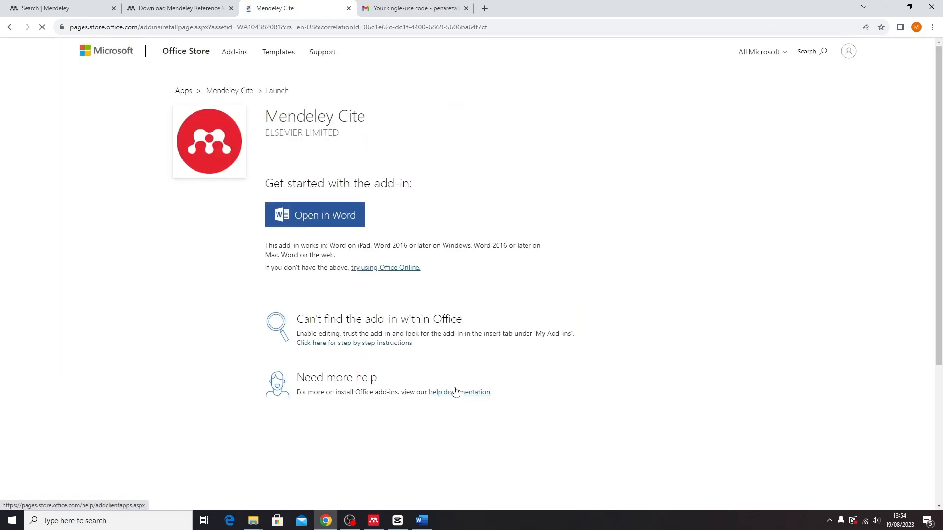
Close Word and relaunch it through Windows search
left_click(422, 520)
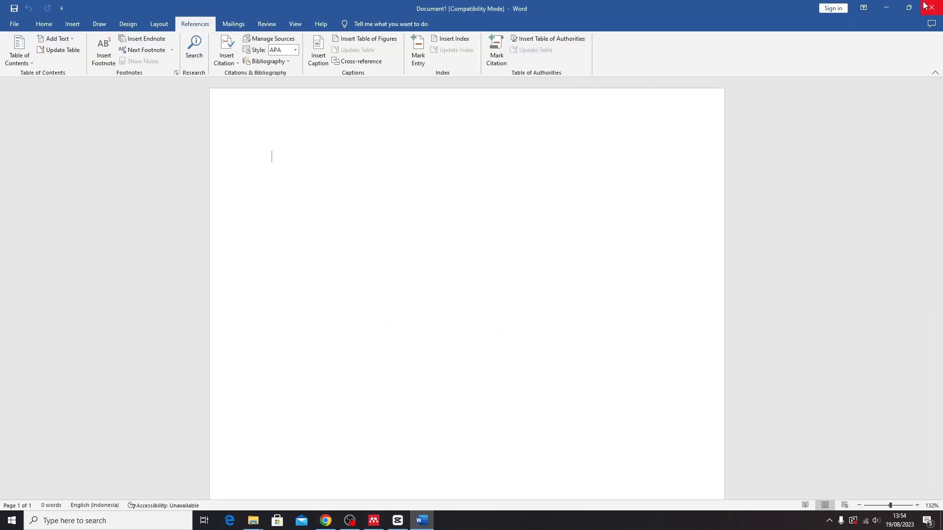
left_click(936, 11)
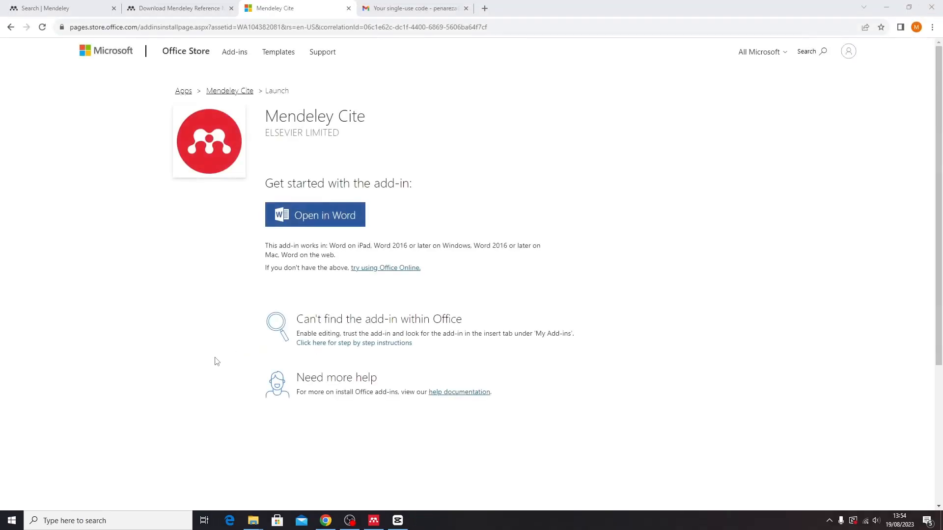
left_click(108, 521)
type("wo")
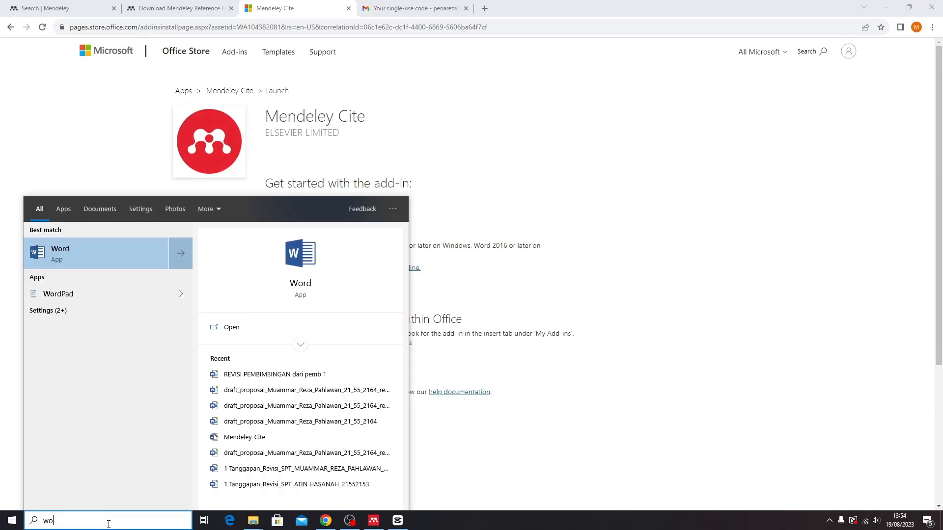
type("rd")
left_click(88, 245)
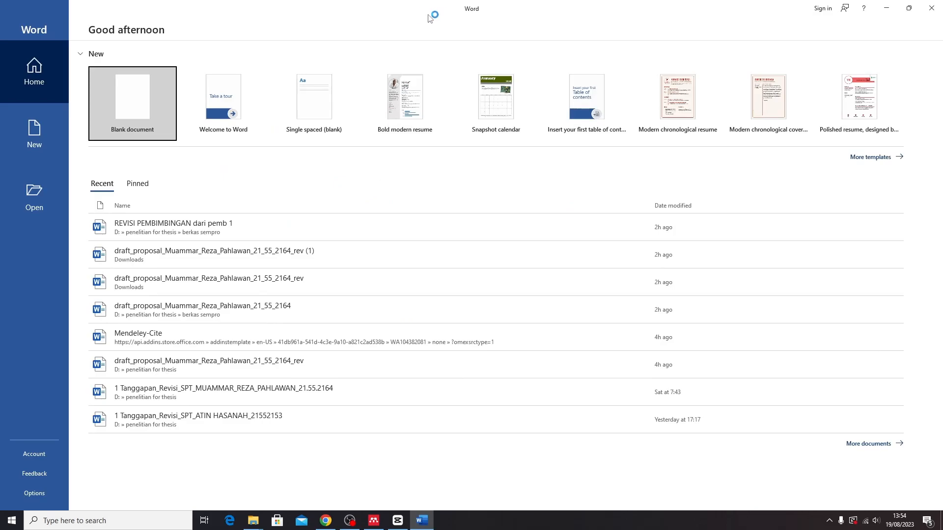
Start a blank Word document, check the References ribbon for citation tools, then close Word
left_click(140, 116)
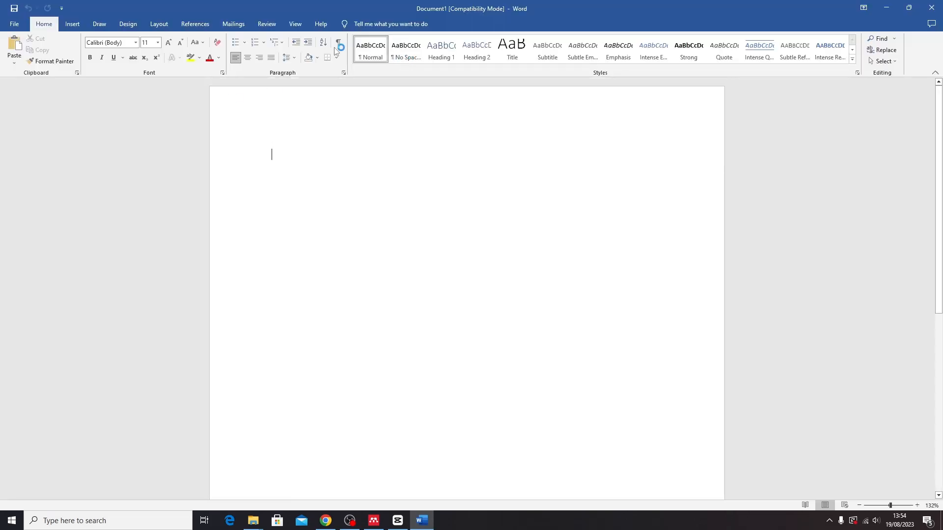
left_click(195, 24)
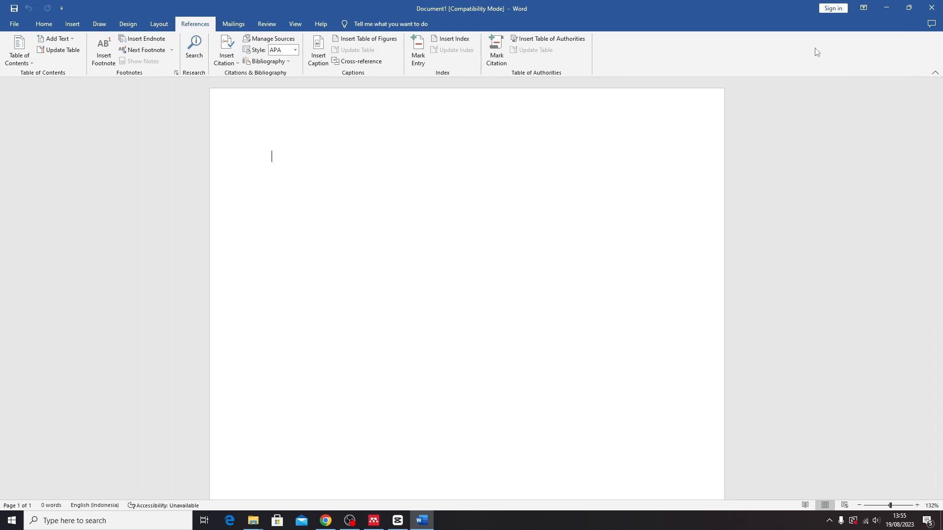
left_click(931, 10)
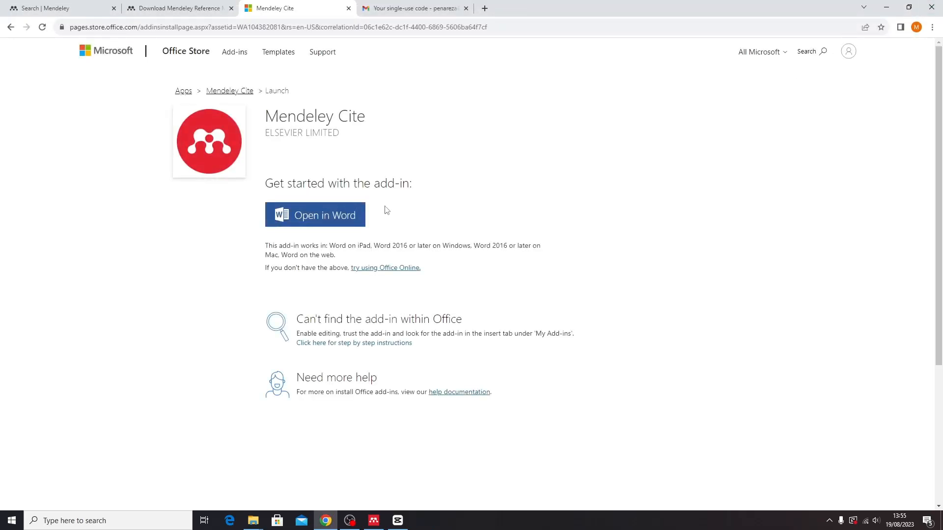
Launch Mendeley Cite in Word from the store, accept its terms, dismiss the tip, and close Word
left_click(337, 216)
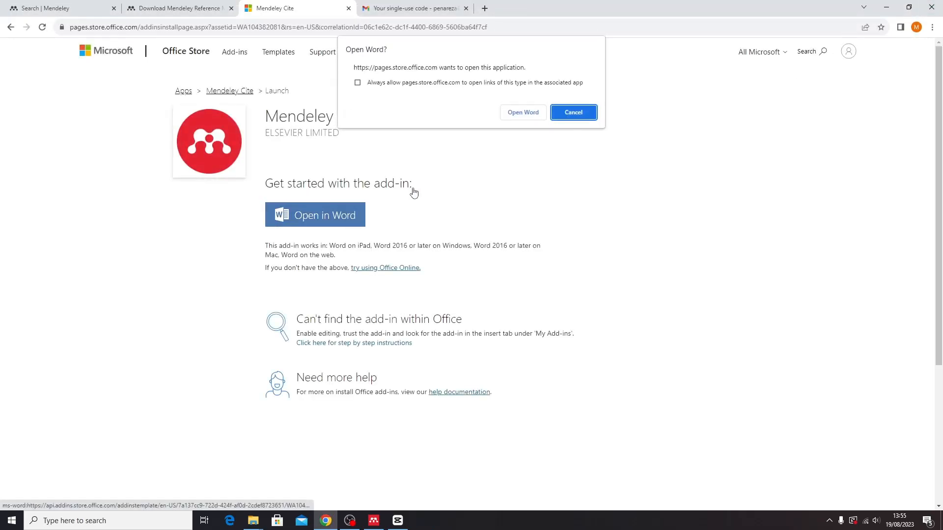
left_click(524, 112)
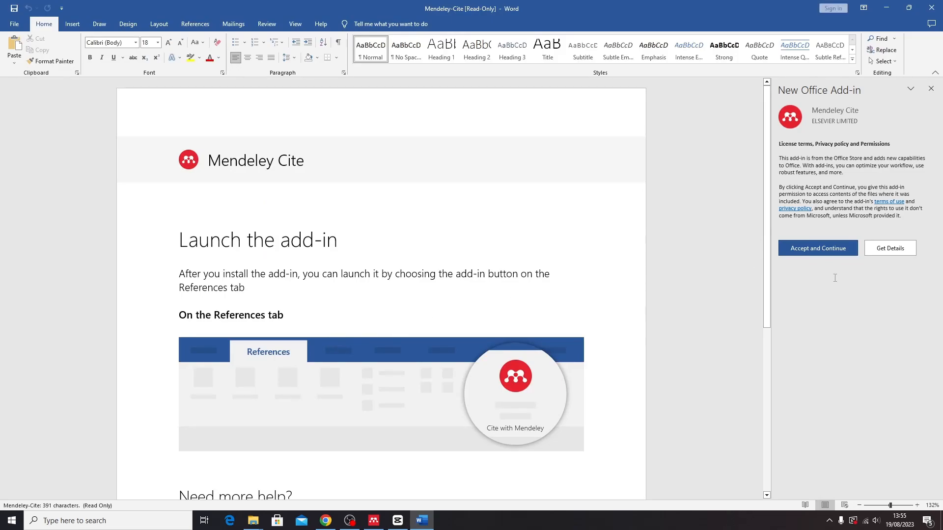
left_click(819, 248)
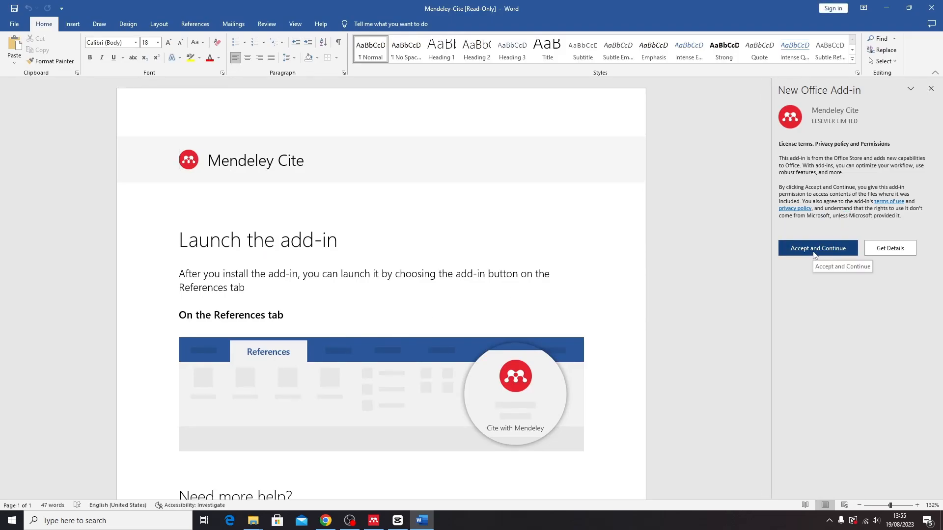
left_click(813, 251)
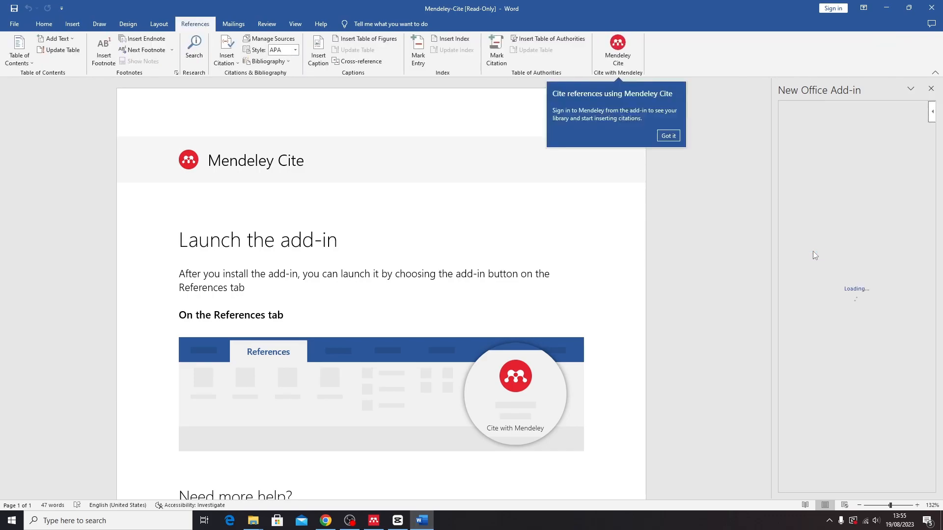
left_click(669, 135)
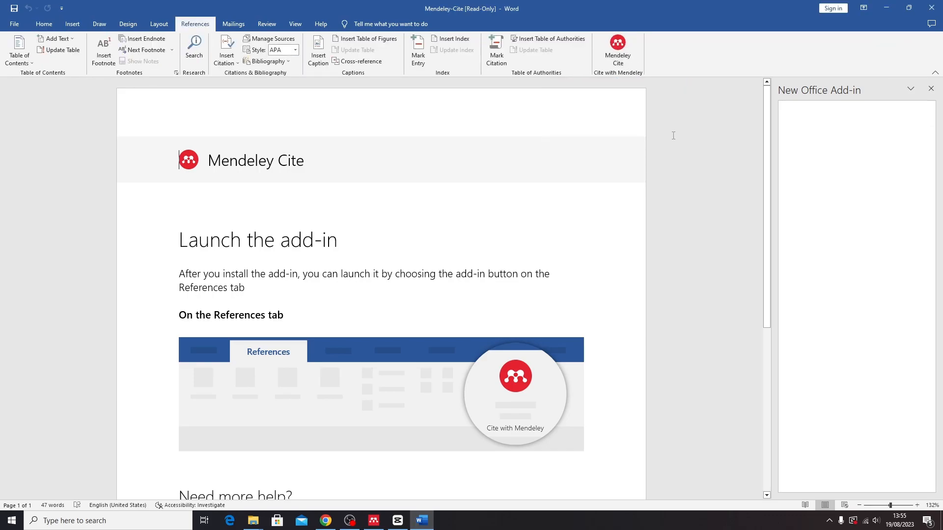
left_click(930, 10)
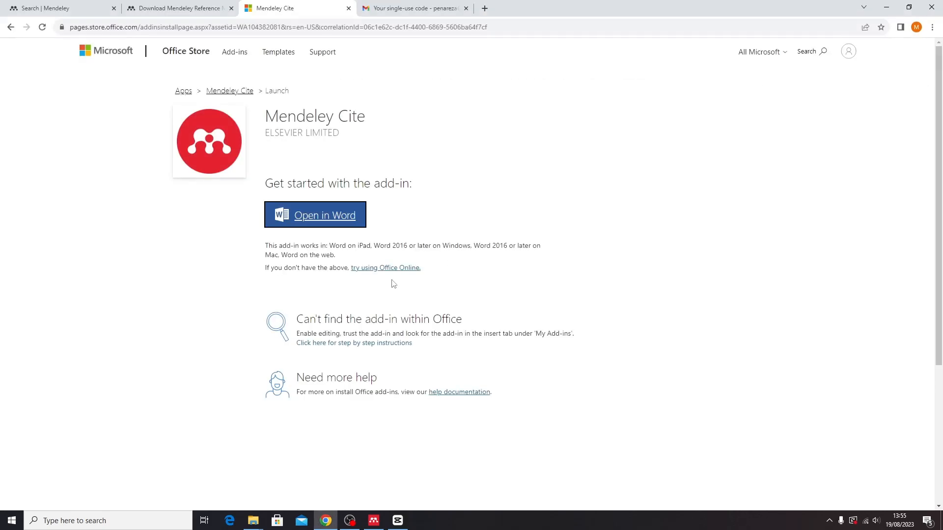
Launch Word via a 'word' search with a blank document, then switch to Mendeley's TA indotec collection
left_click(76, 524)
type("word")
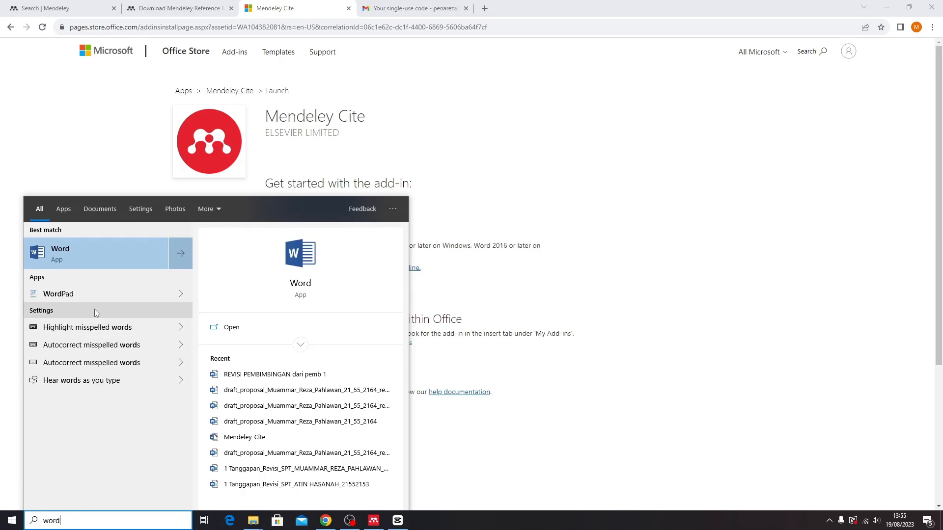
left_click(94, 252)
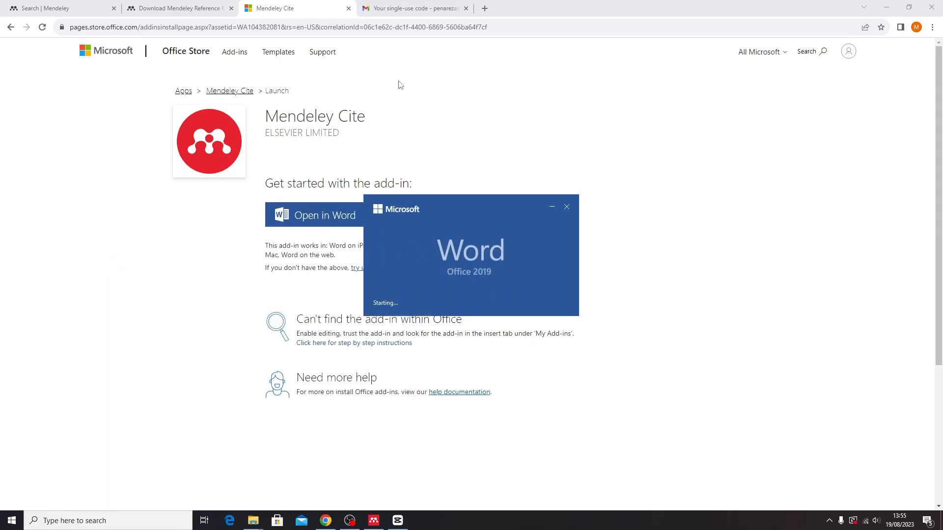
left_click(131, 76)
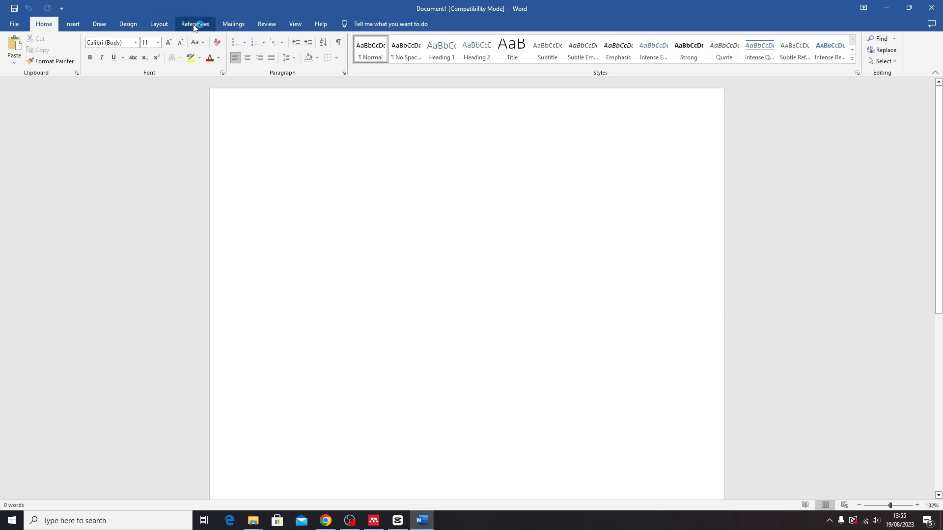
left_click(194, 24)
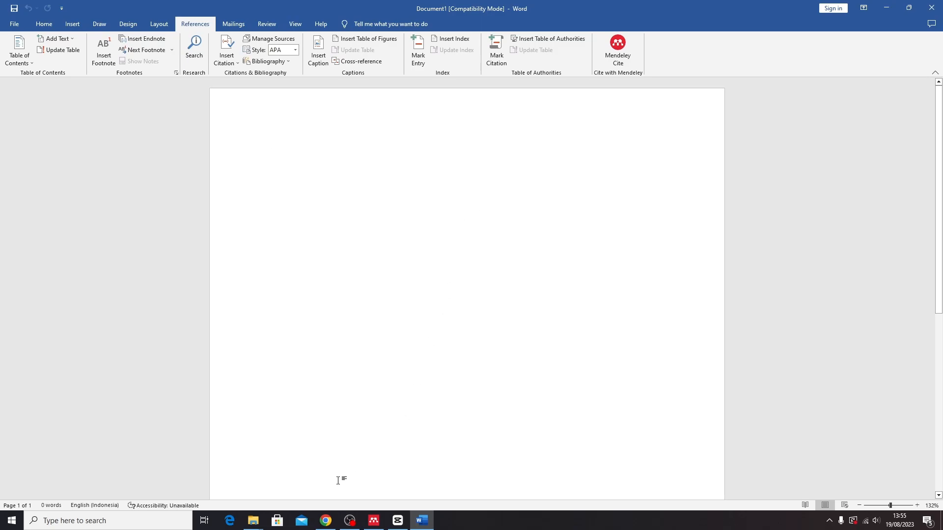
left_click(374, 521)
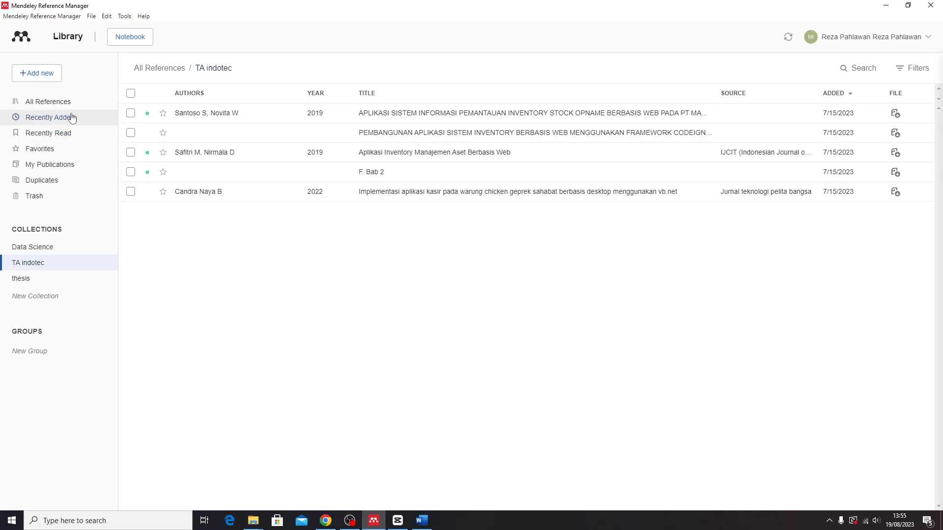
Upload 1.pdf from the tree folder as a new reference in TA indotec
left_click(32, 79)
left_click(46, 103)
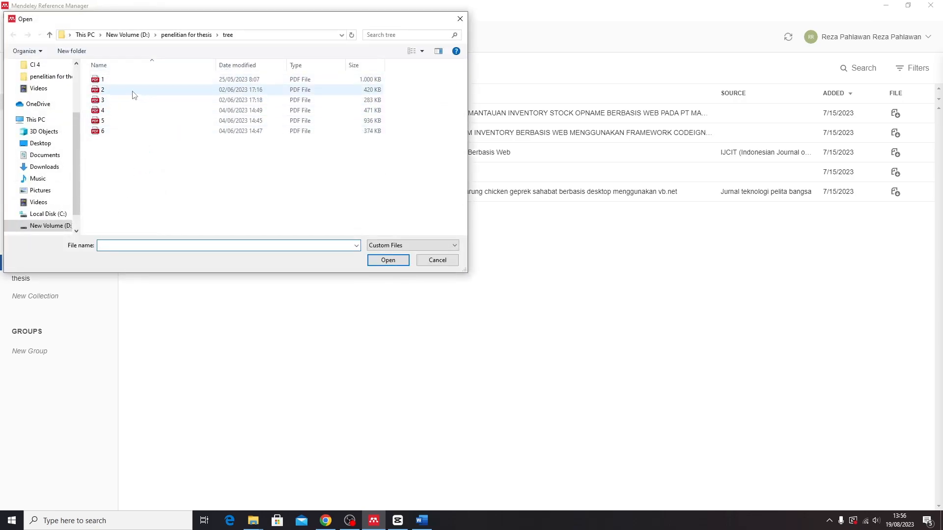
left_click(114, 82)
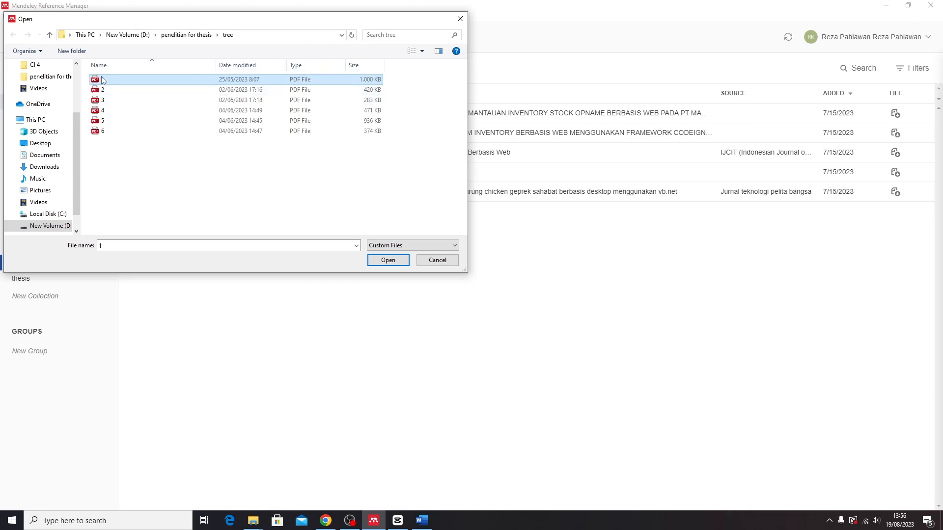
double_click(102, 80)
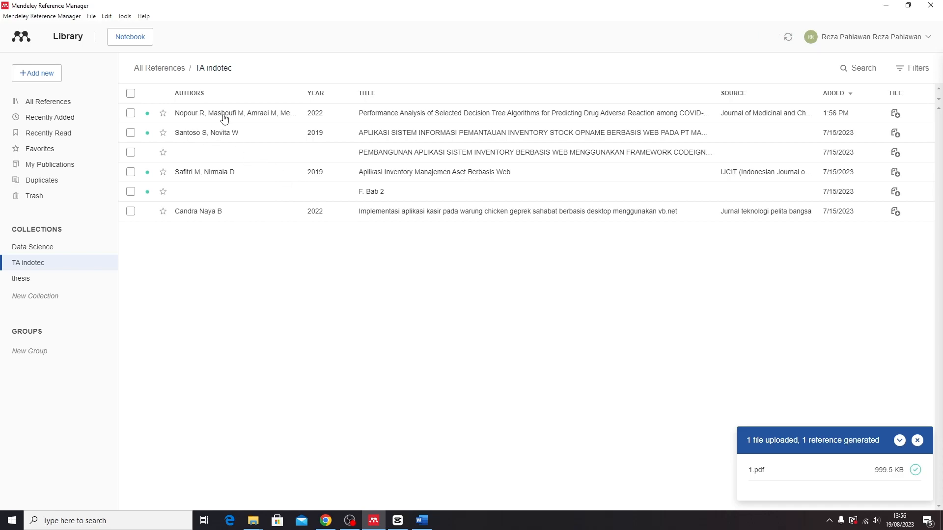
Read the Nopour decision-tree paper's PDF in Mendeley, scrolling to page 2, then return to Word
left_click(225, 118)
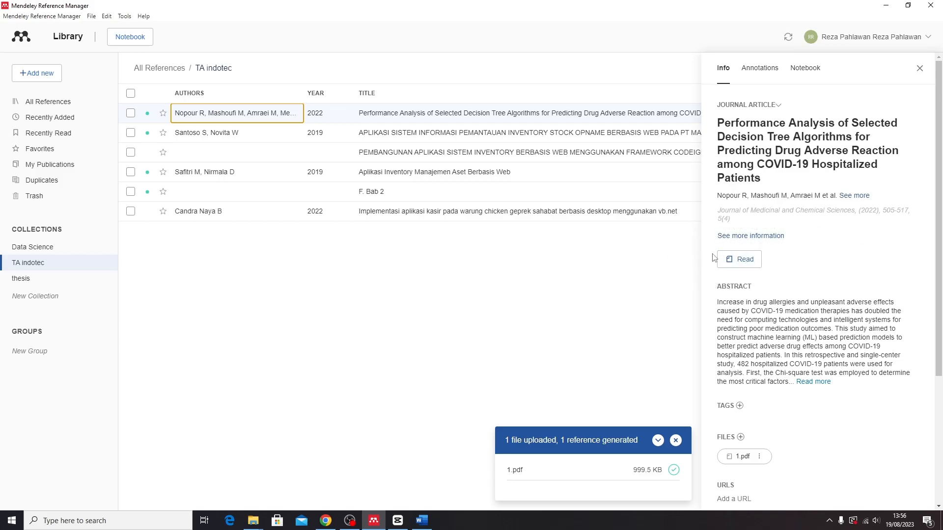
left_click(697, 274)
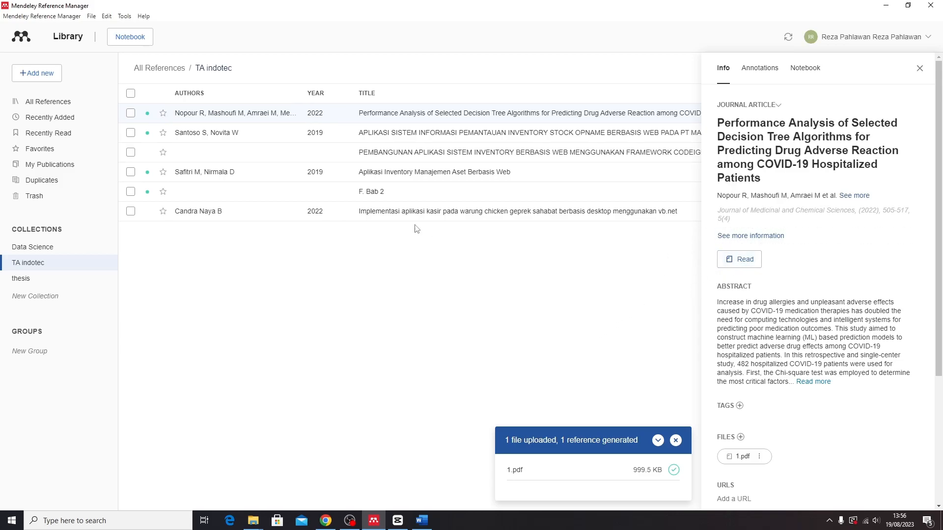
left_click(736, 267)
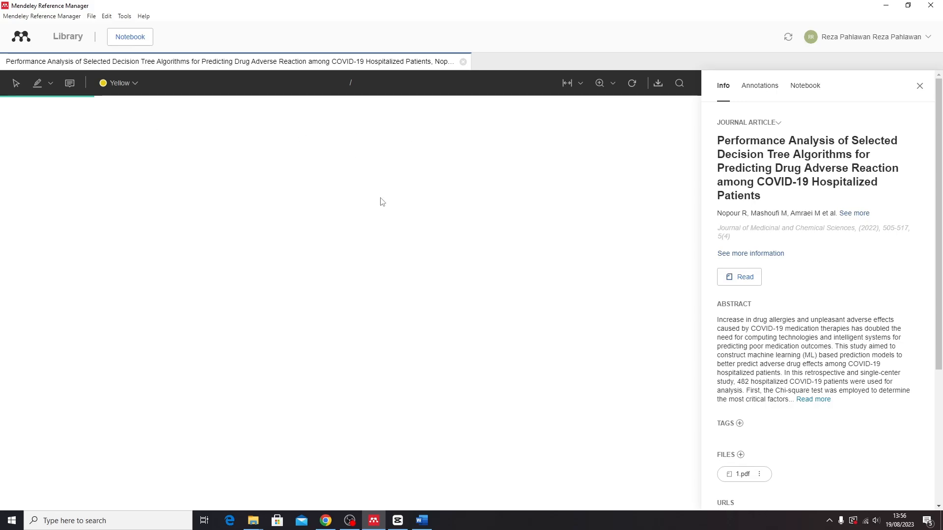
scroll(347, 359, "down", 12)
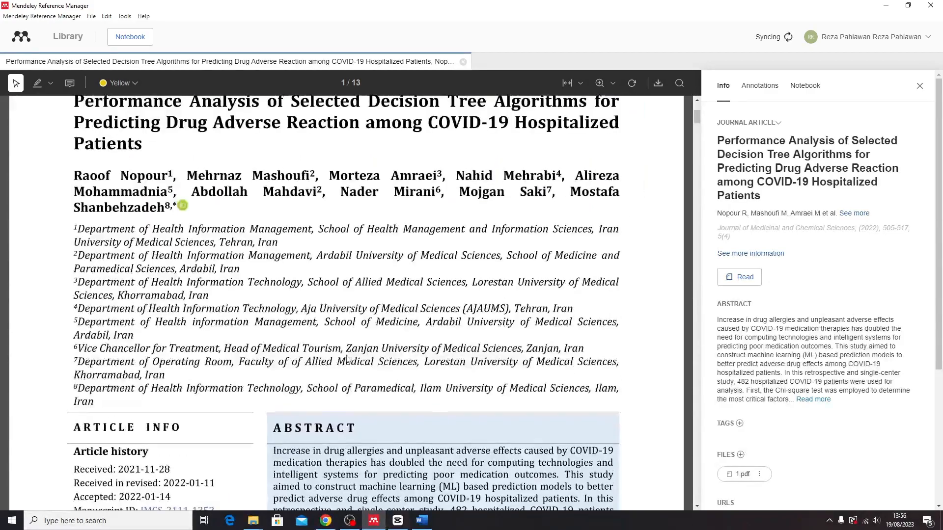
scroll(347, 359, "down", 12)
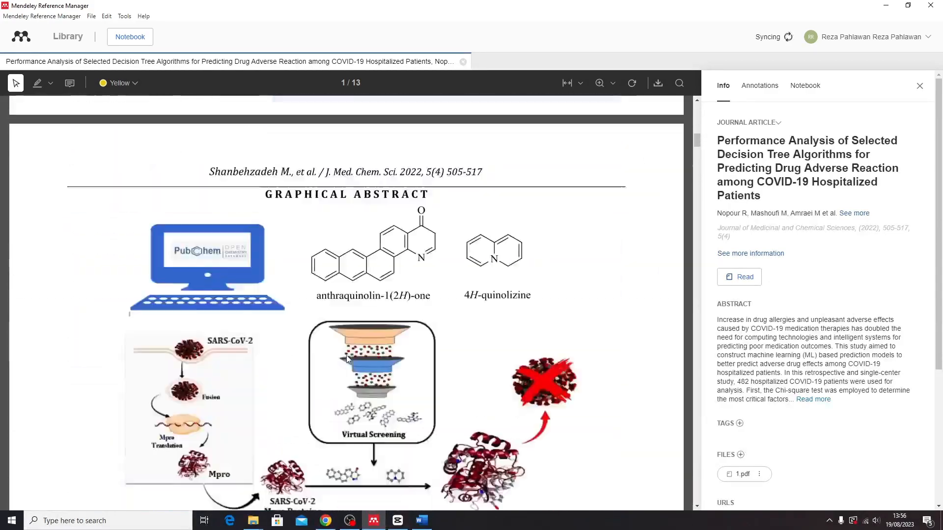
scroll(347, 359, "down", 6)
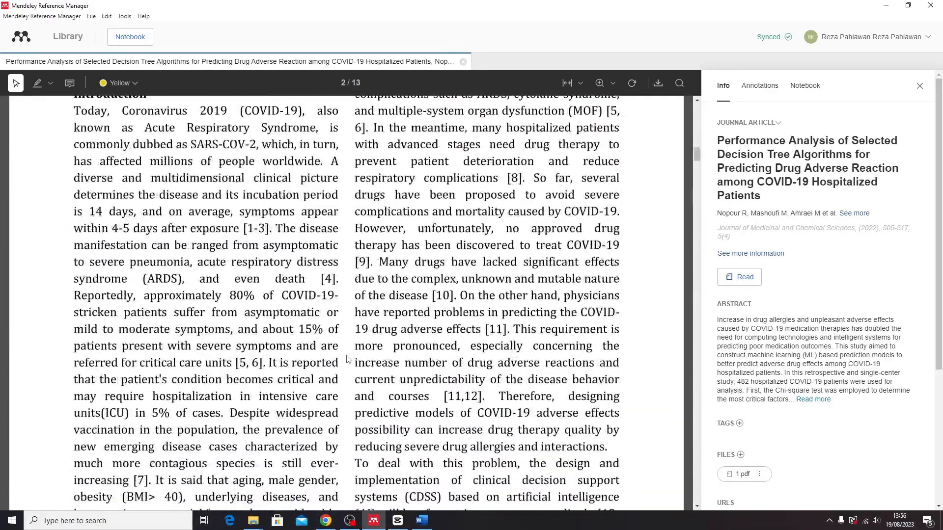
scroll(347, 359, "up", 1)
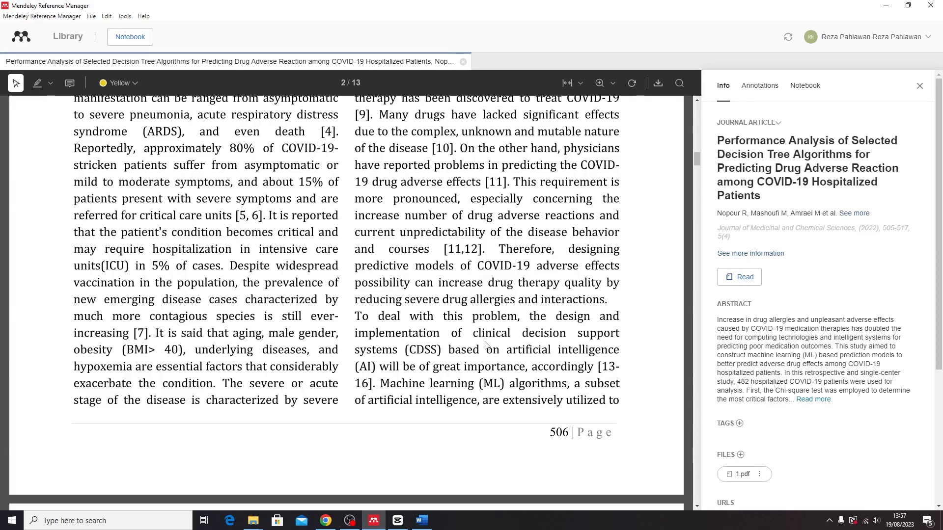
left_click(422, 519)
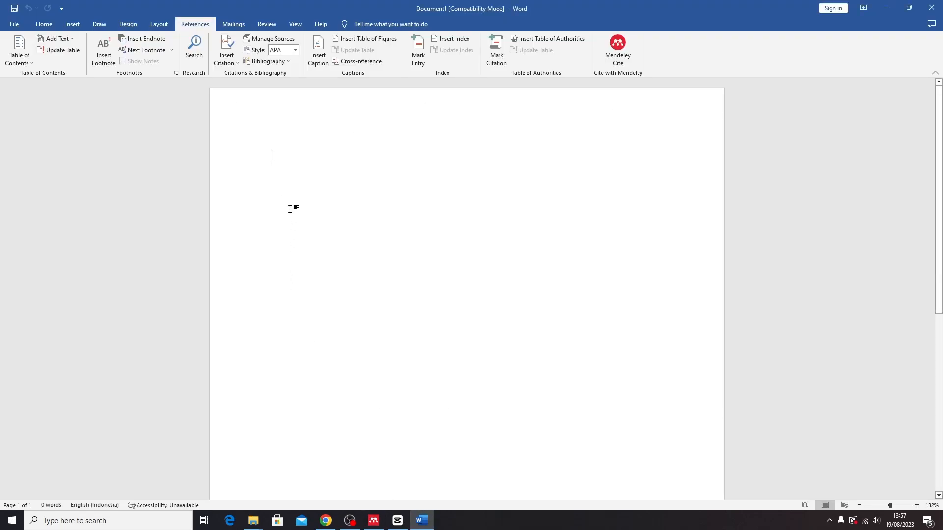
Type 'desain dam implementasi' in Word while glancing at the paper in Mendeley
key("alt+Tab")
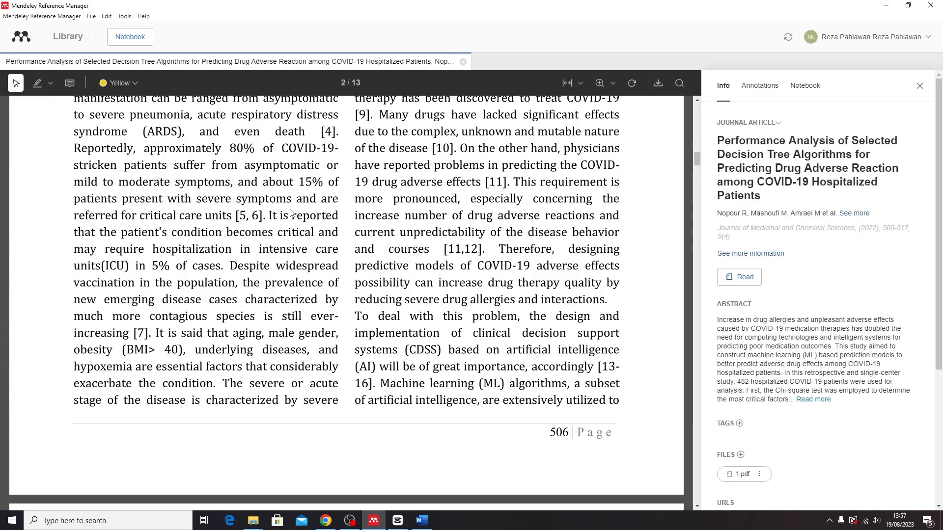
key("alt+Tab")
type("de")
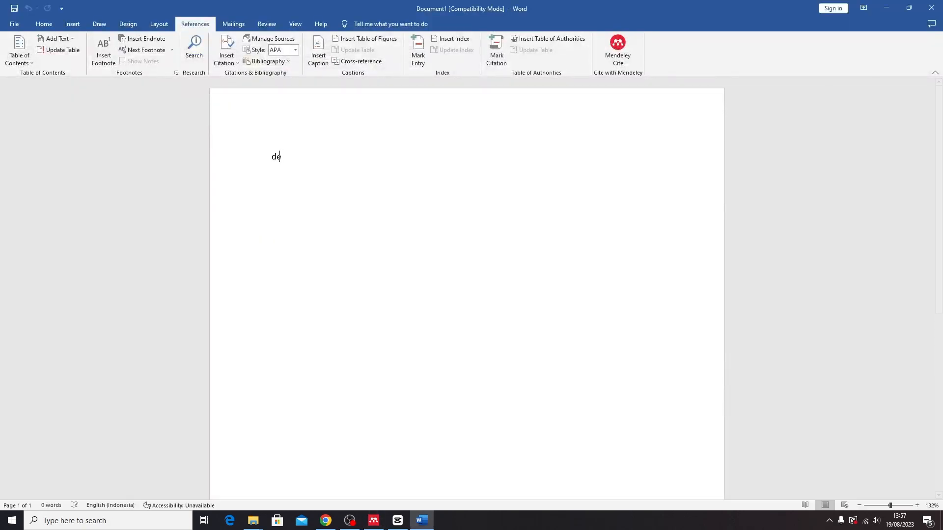
type("sain")
key("alt+Tab")
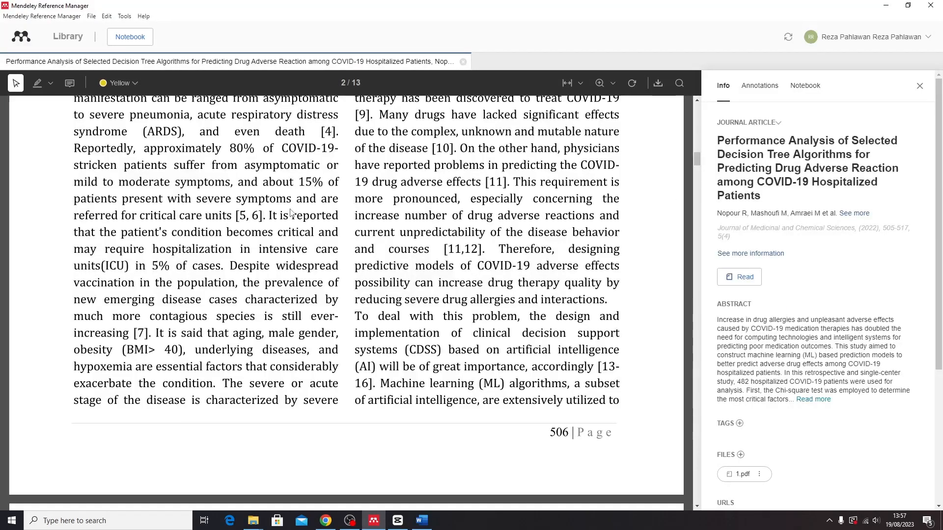
key("alt+Tab")
type("dam i")
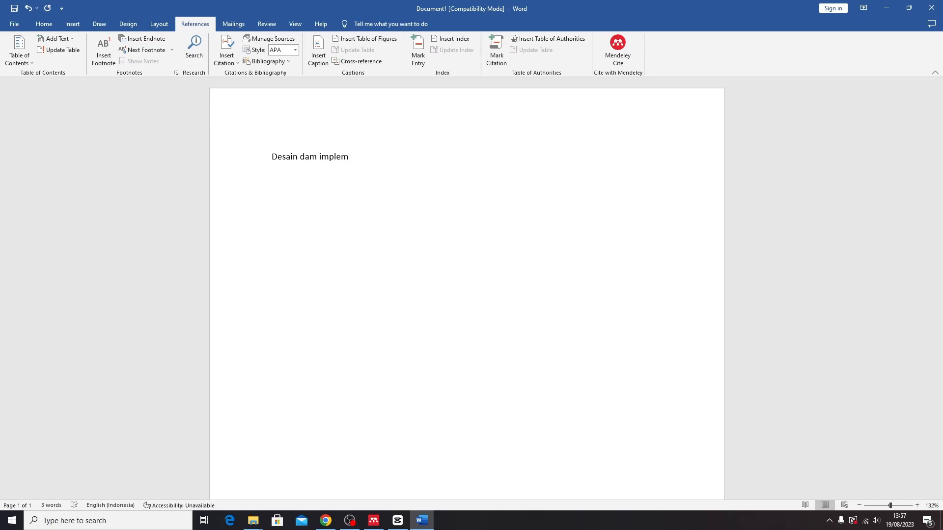
type("mplementasi")
Continue the sentence with 'si system pengambil keputusan merupakan hal yang sangat'
key("alt+Tab")
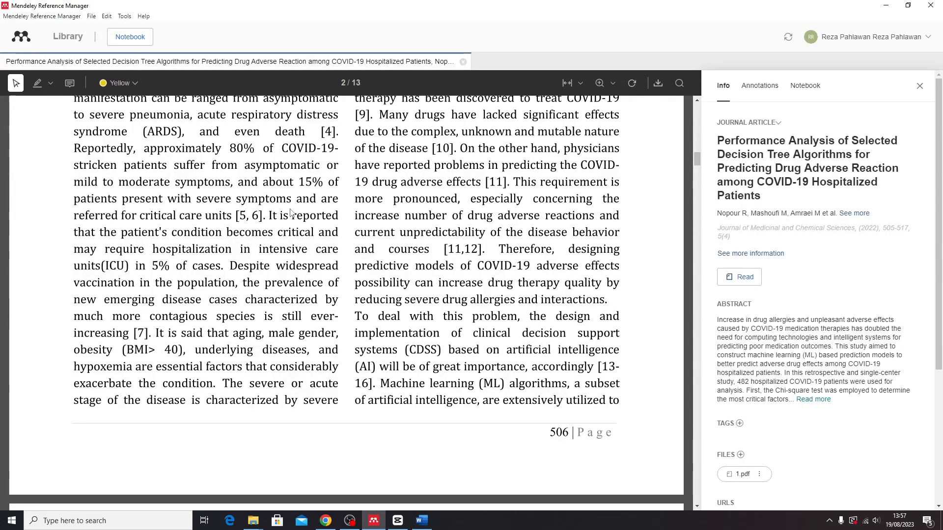
key("alt+Tab")
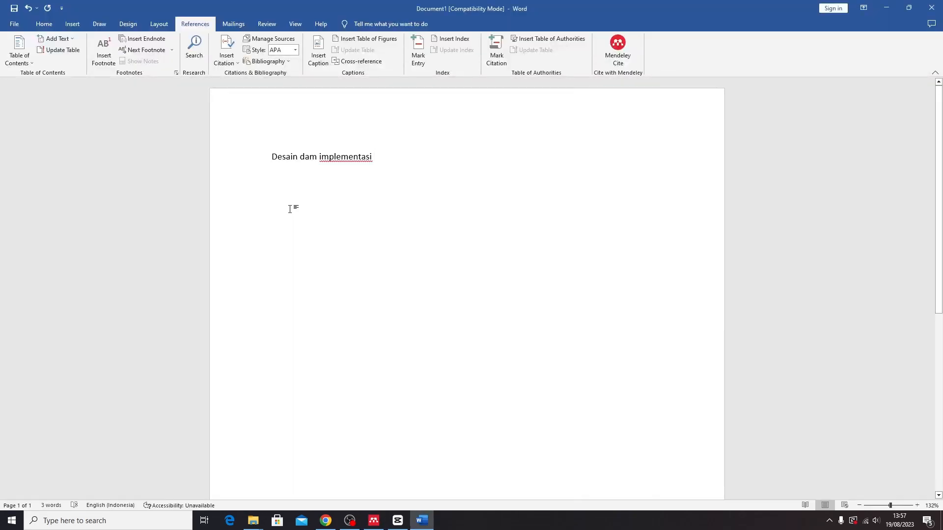
key("alt")
key("a")
key("Escape")
type("s")
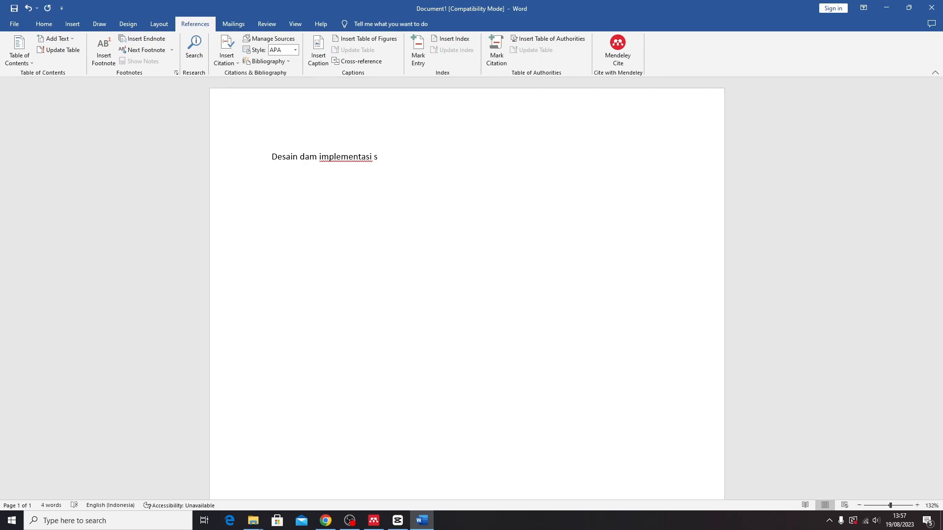
type("i system pengambil keputusan merupakan ")
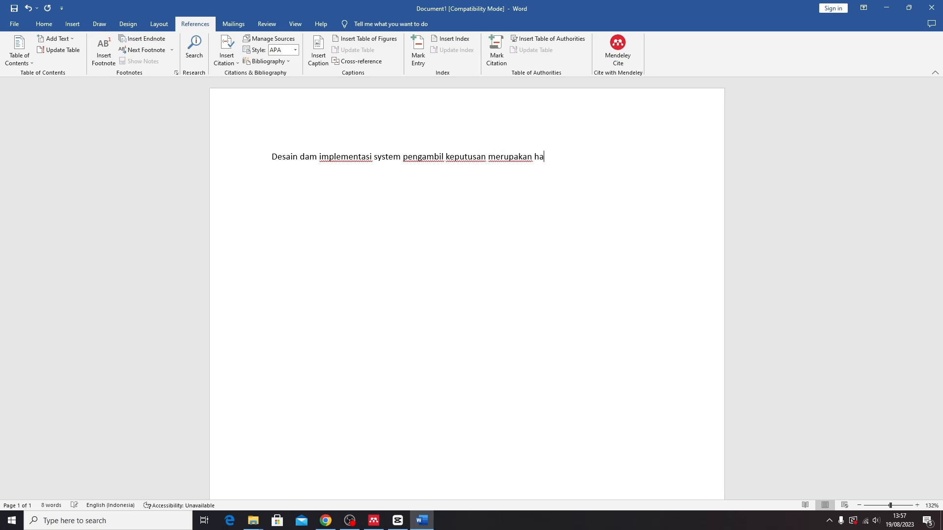
type("hal yang sangat penting")
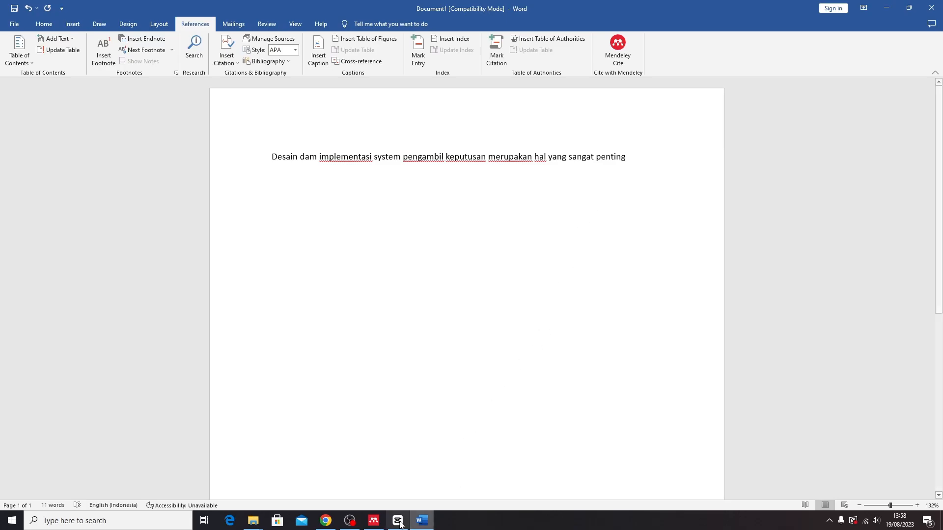
Close the decision-tree paper in Mendeley, back to the TA indotec list, and sync the library
left_click(373, 520)
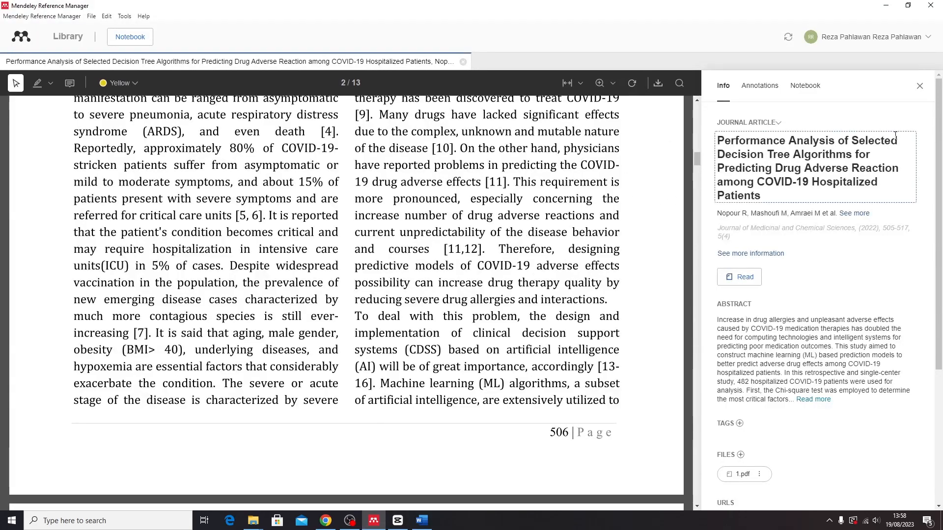
left_click(920, 85)
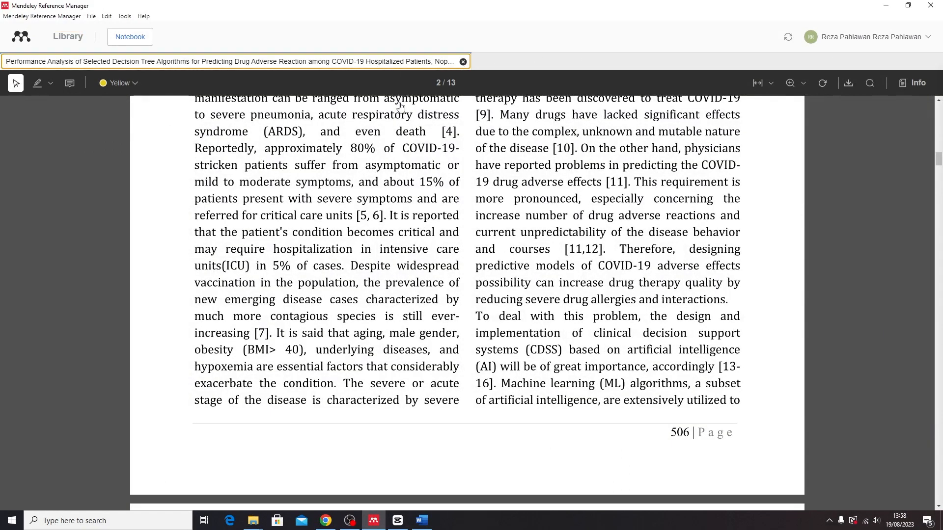
left_click(463, 62)
left_click(138, 115)
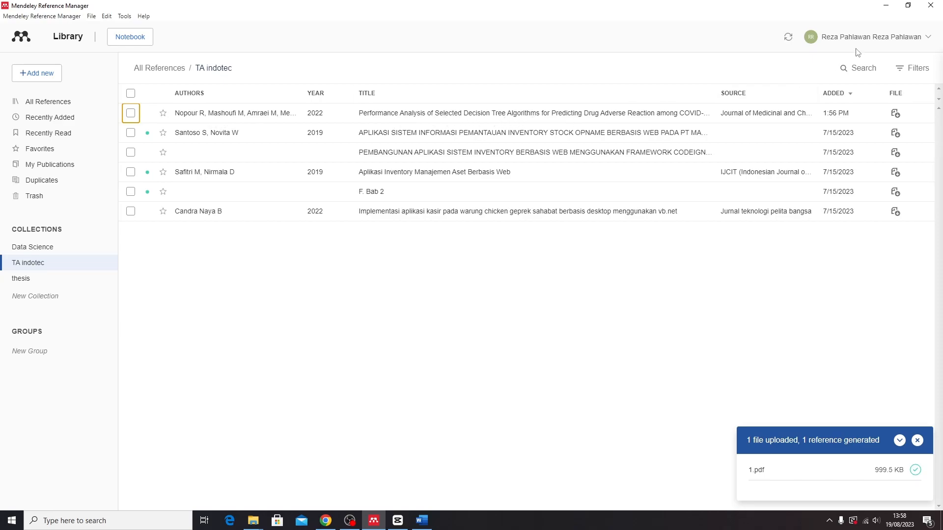
left_click(787, 38)
left_click(403, 130)
left_click(423, 522)
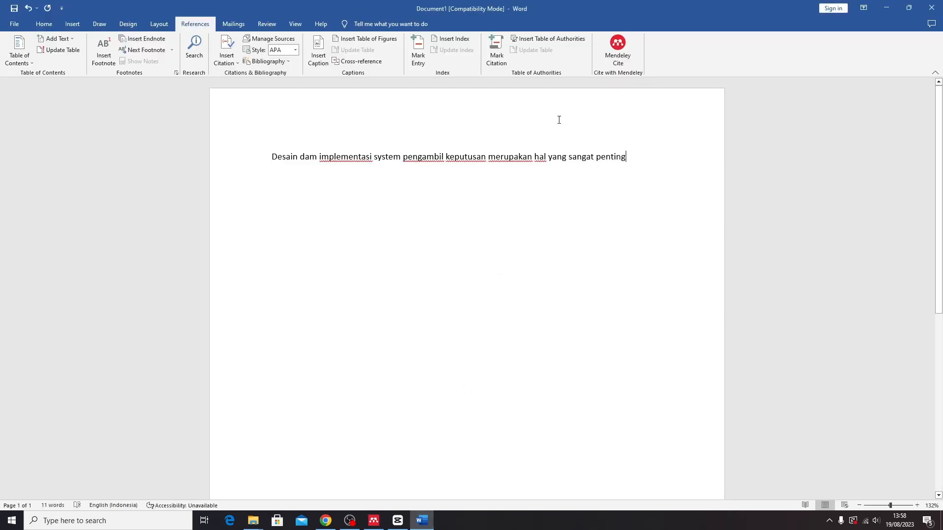
Launch Mendeley Cite from References and sign in with the account password
left_click(626, 54)
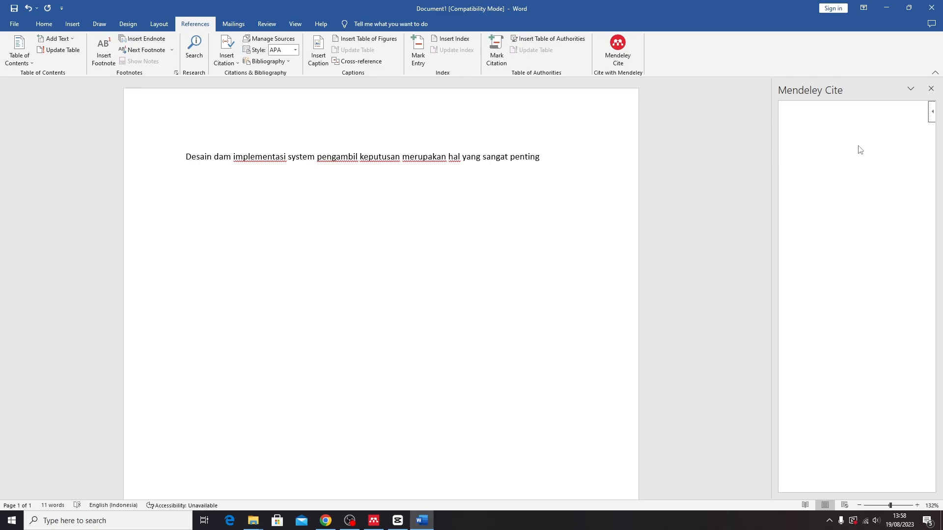
left_click(857, 330)
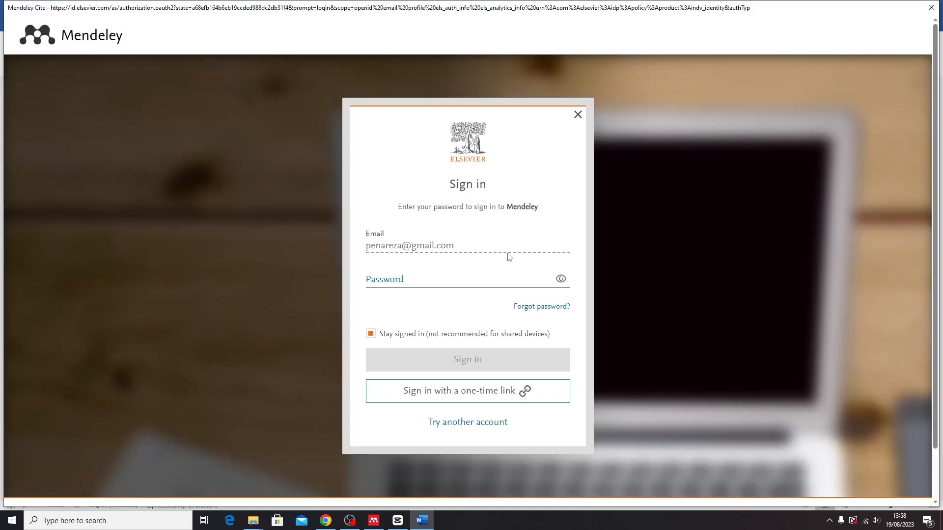
left_click(456, 275)
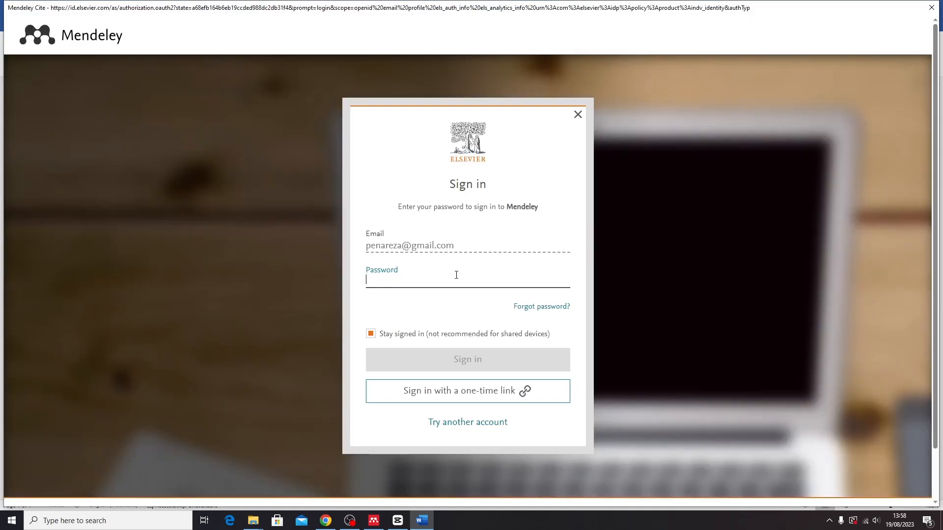
type("••")
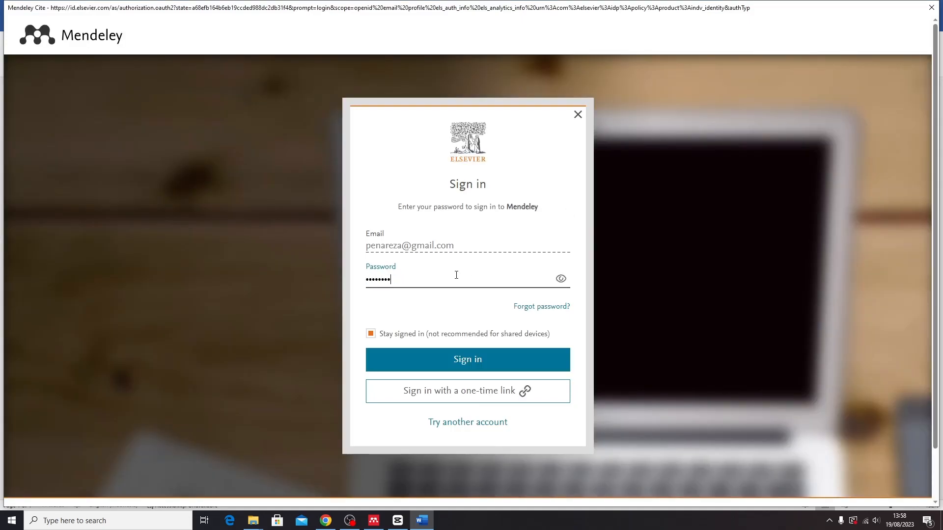
left_click(461, 360)
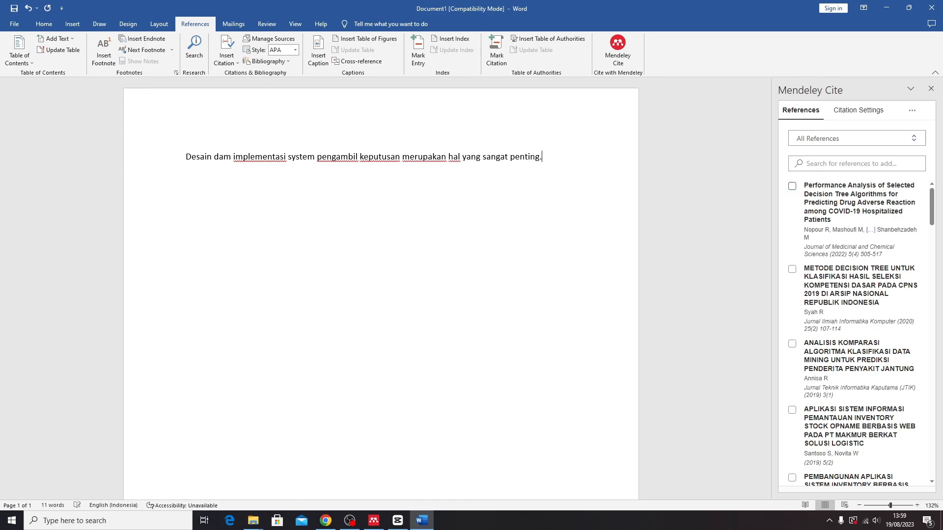
Insert the Nopour et al. 2022 citation after 'penting.' and add an empty paragraph below
left_click(792, 188)
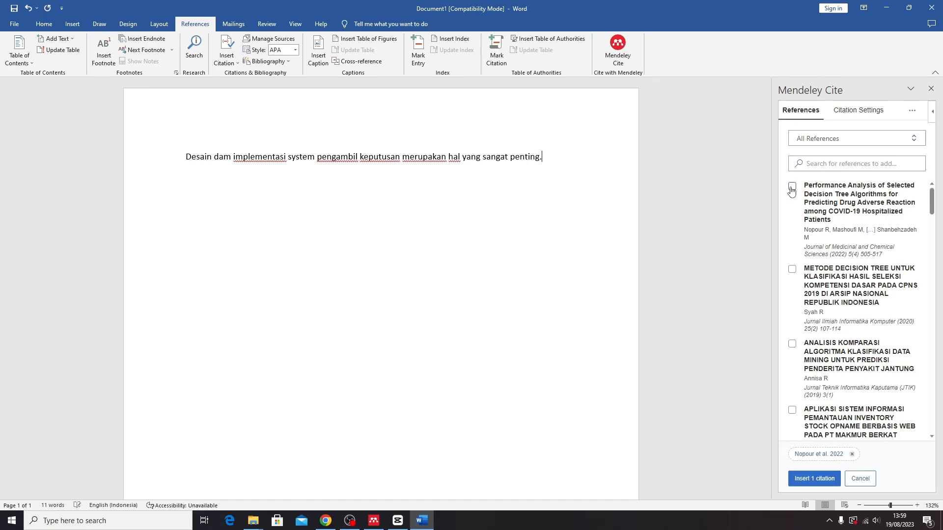
left_click(811, 479)
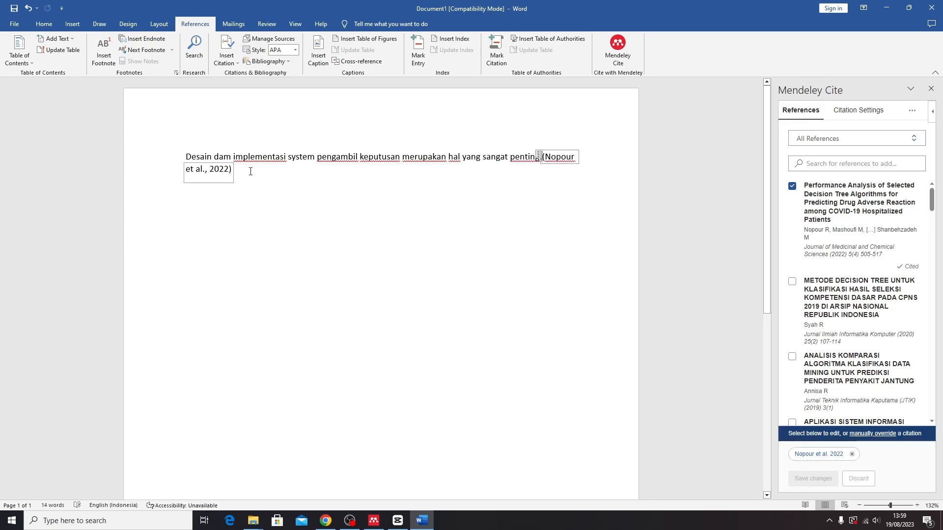
left_click(234, 172)
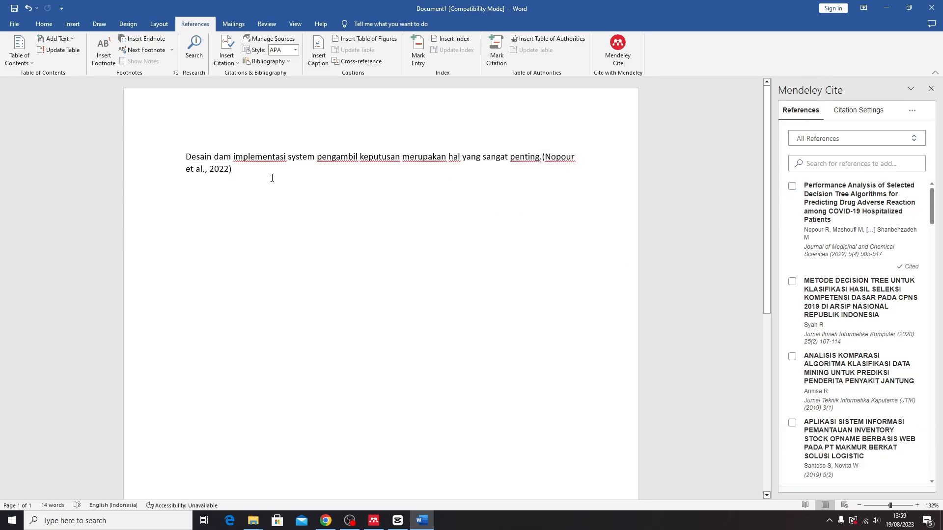
key("Return")
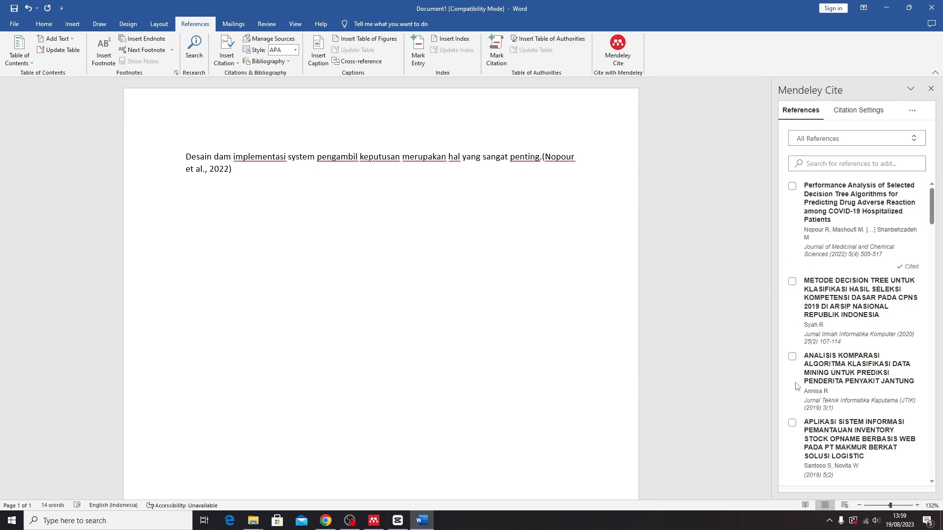
scroll(294, 234, "down", 2)
scroll(293, 234, "up", 2)
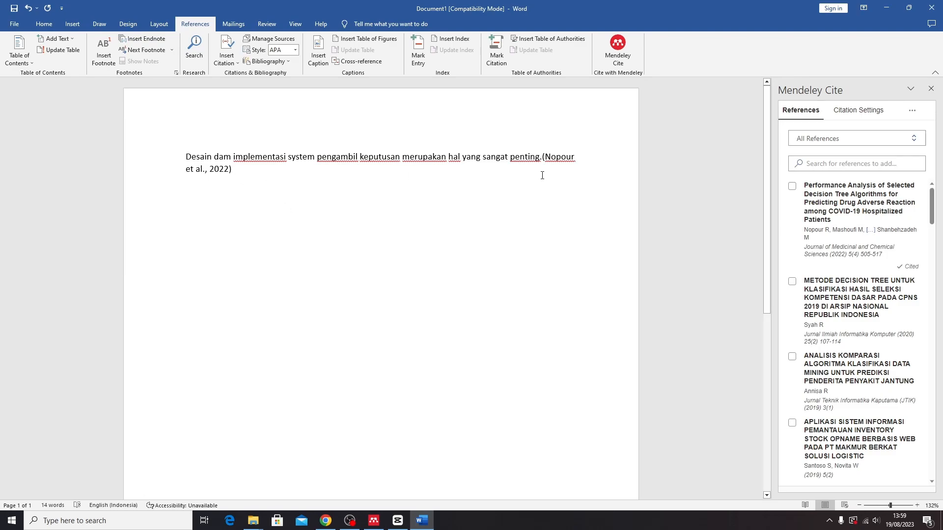
Change the Nopour citation's style to Vancouver
left_click(233, 171)
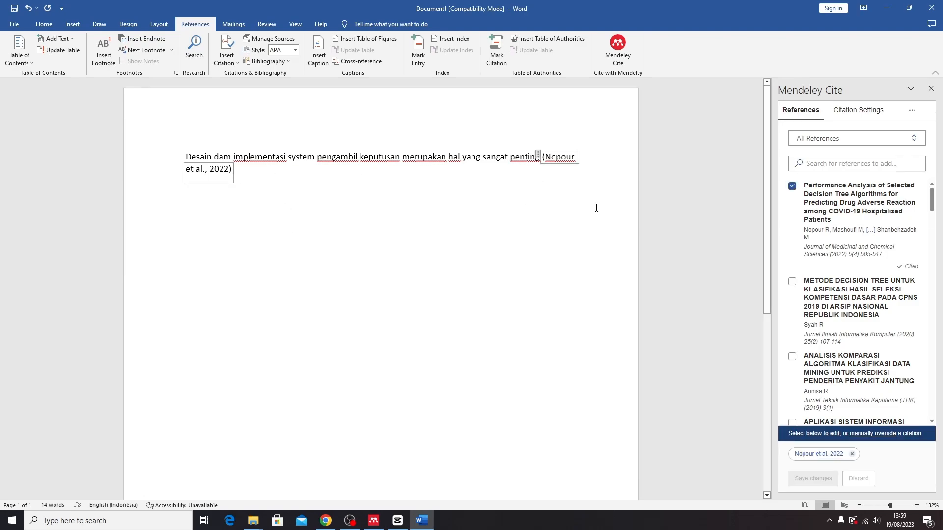
left_click(873, 119)
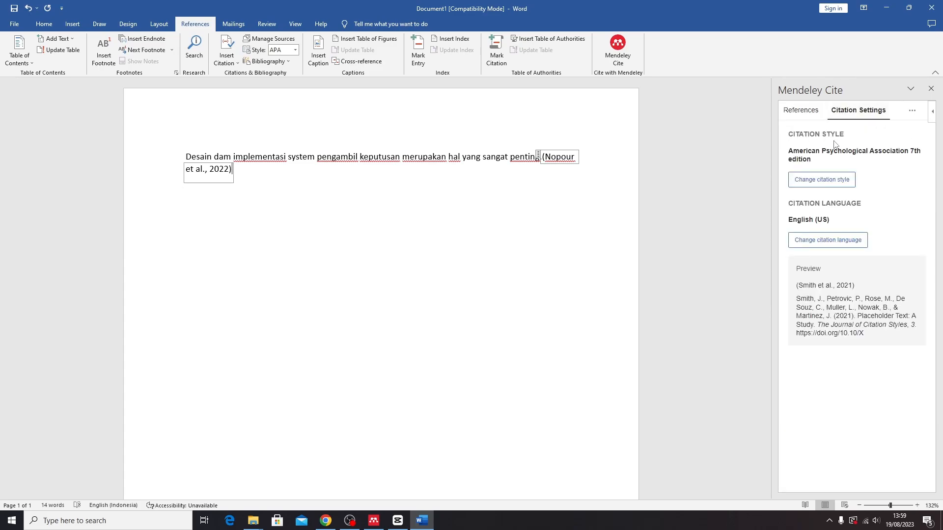
left_click(823, 182)
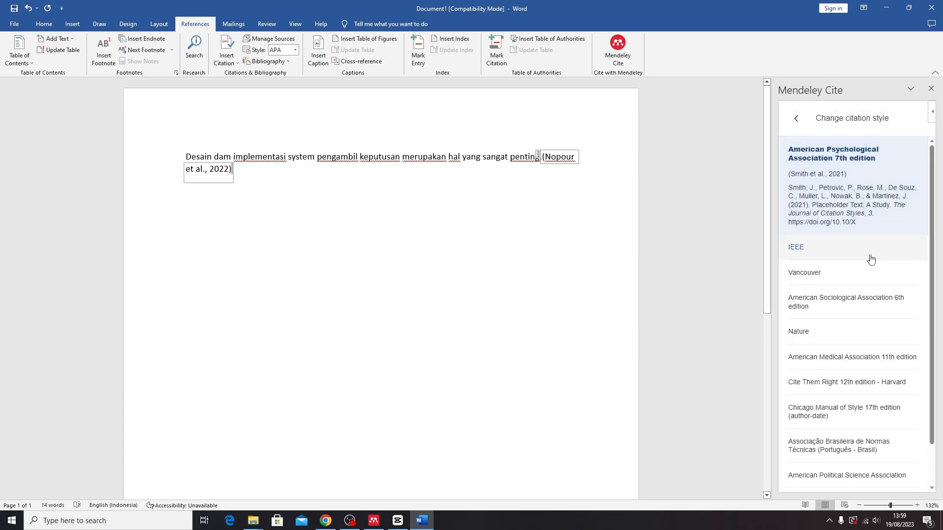
left_click(817, 274)
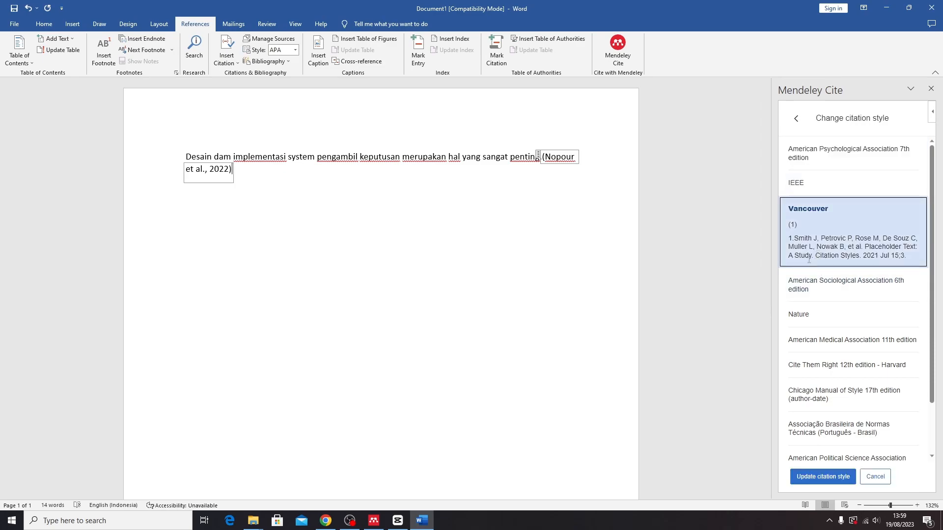
left_click_drag(542, 160, 450, 199)
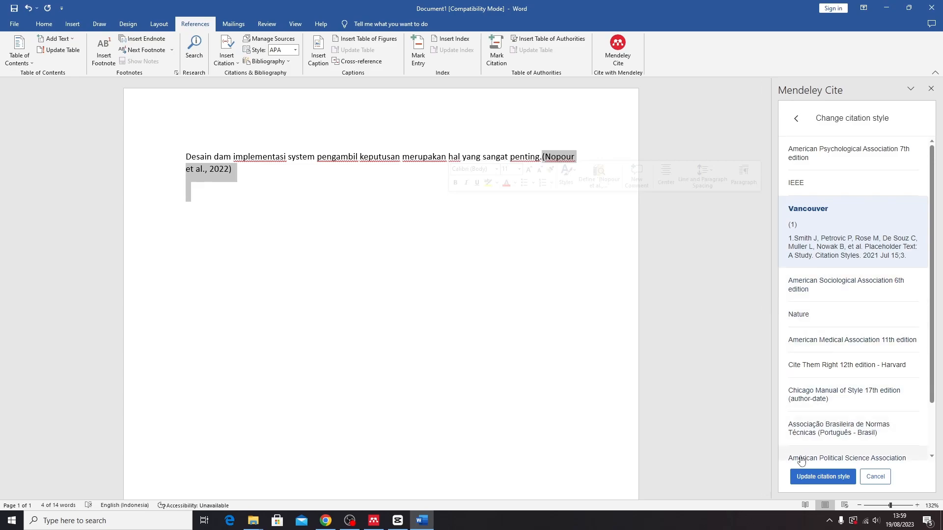
left_click(822, 477)
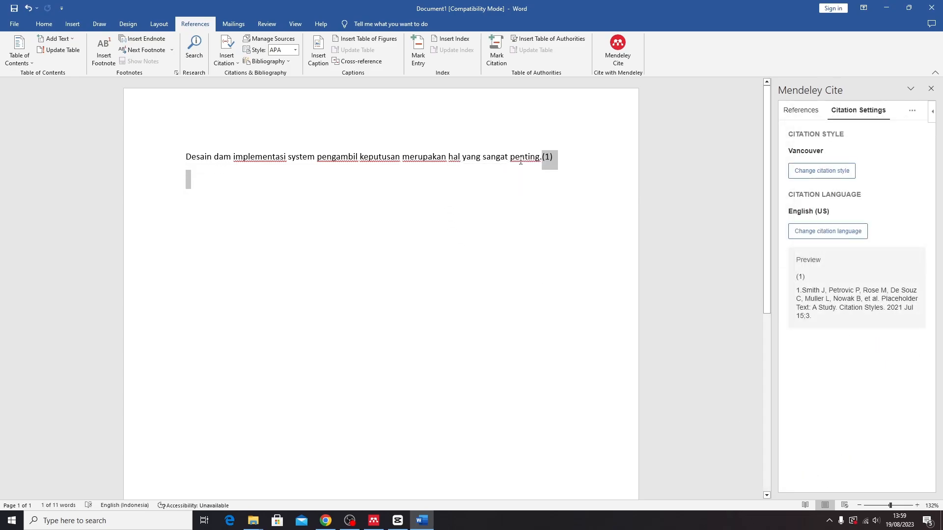
Try Chicago 17th author-date, then restore American Psychological Association 7th edition
left_click(817, 172)
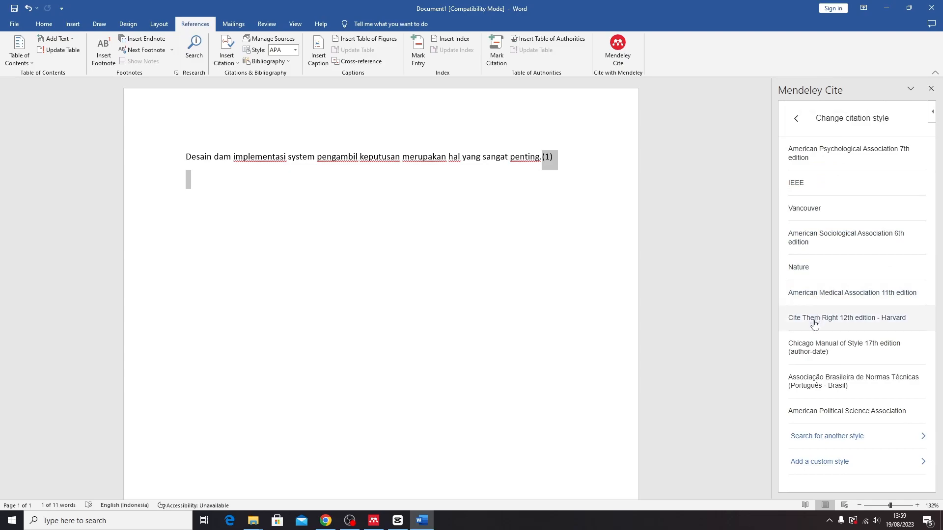
left_click(814, 352)
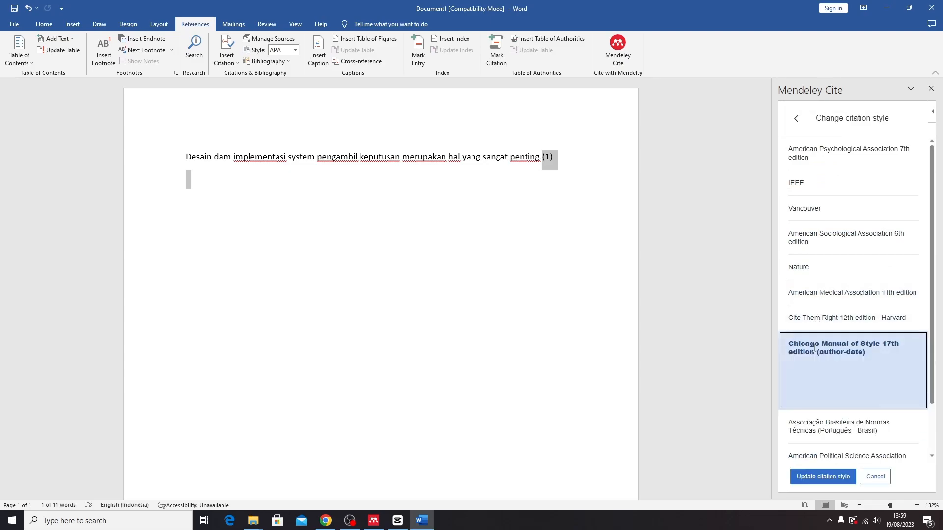
left_click(808, 477)
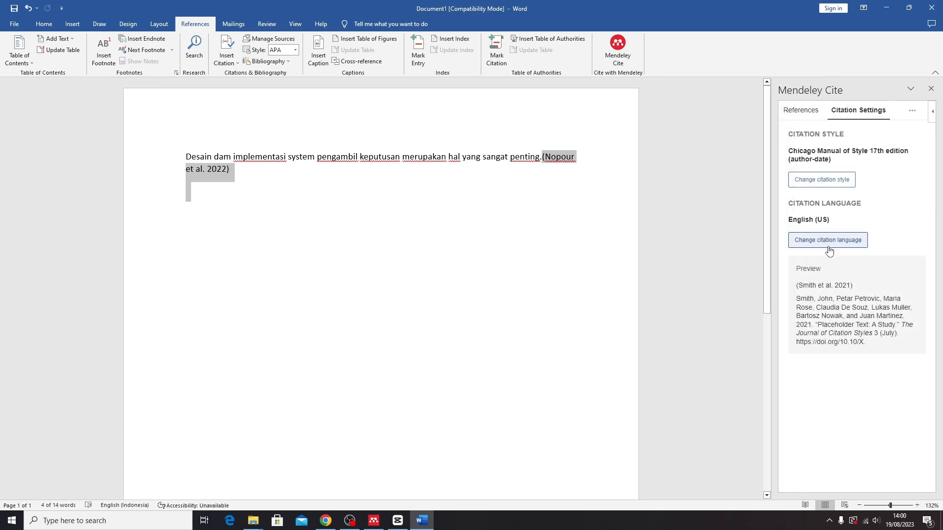
left_click(831, 180)
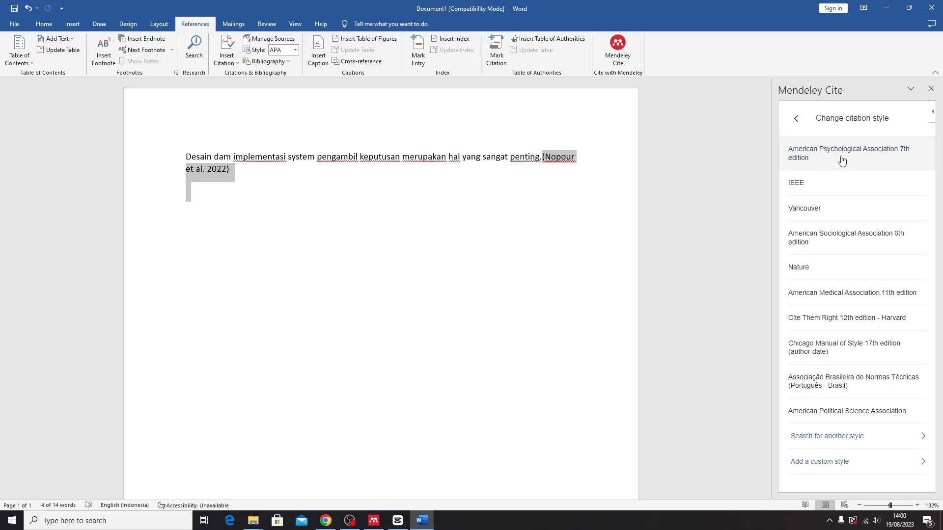
left_click(824, 165)
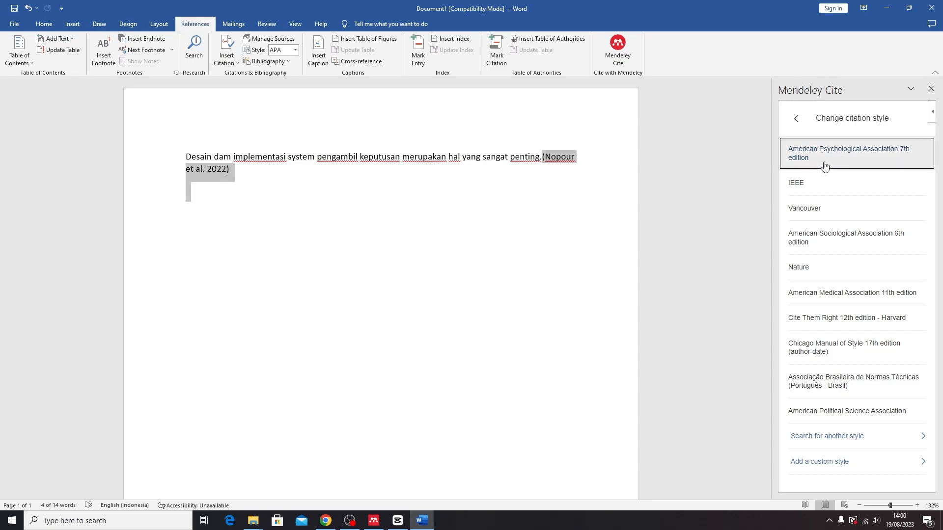
left_click(830, 478)
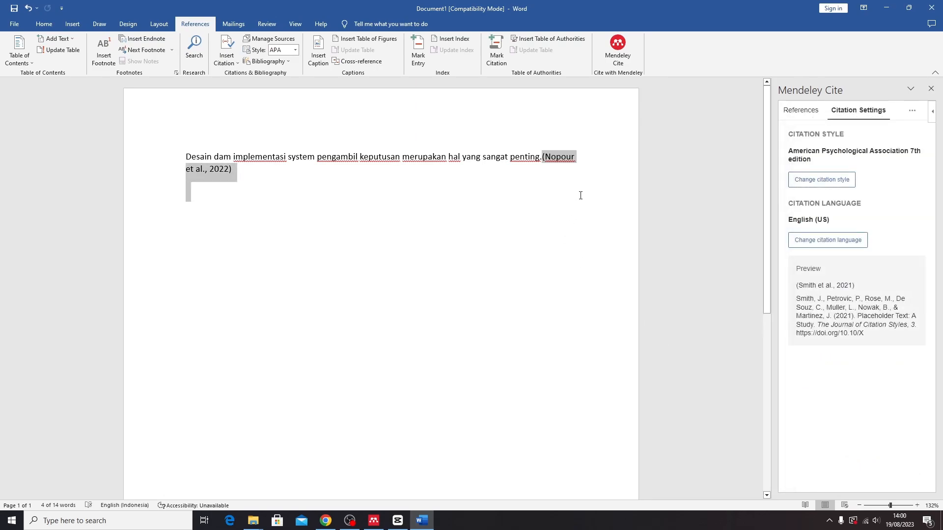
left_click(363, 200)
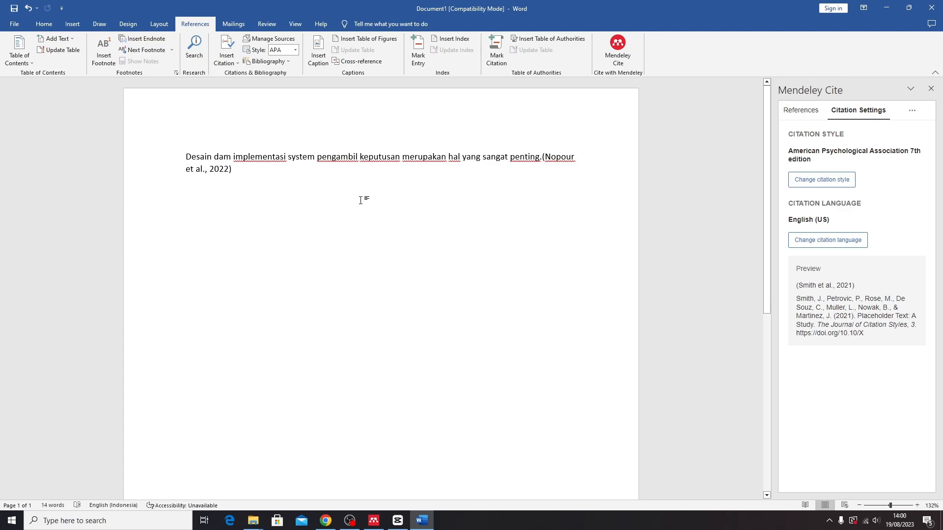
Type the placeholder line 'xxxxxxxxxxxxxxx.' and cite the Annisa 2019 reference after it via Mendeley Cite
type("xxxxxxxxxxx")
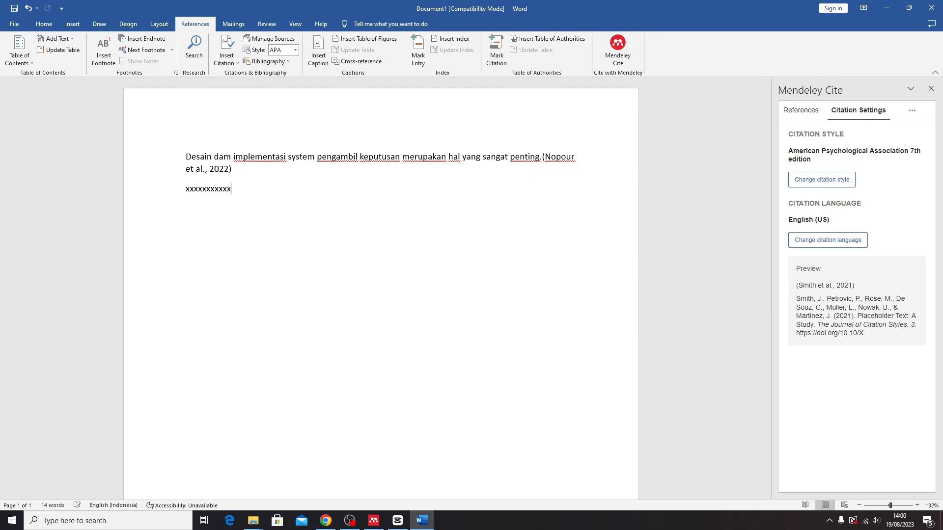
type("xxxx.")
left_click(800, 110)
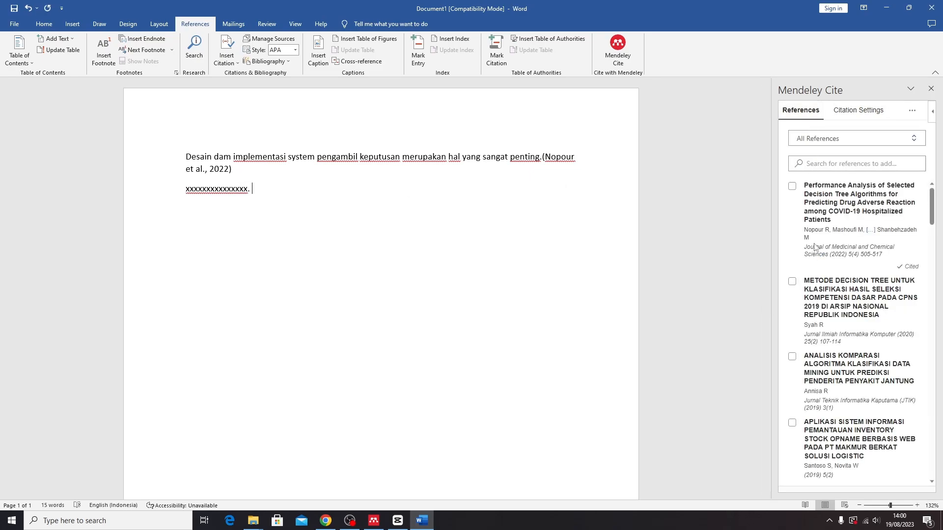
left_click(792, 357)
left_click(805, 482)
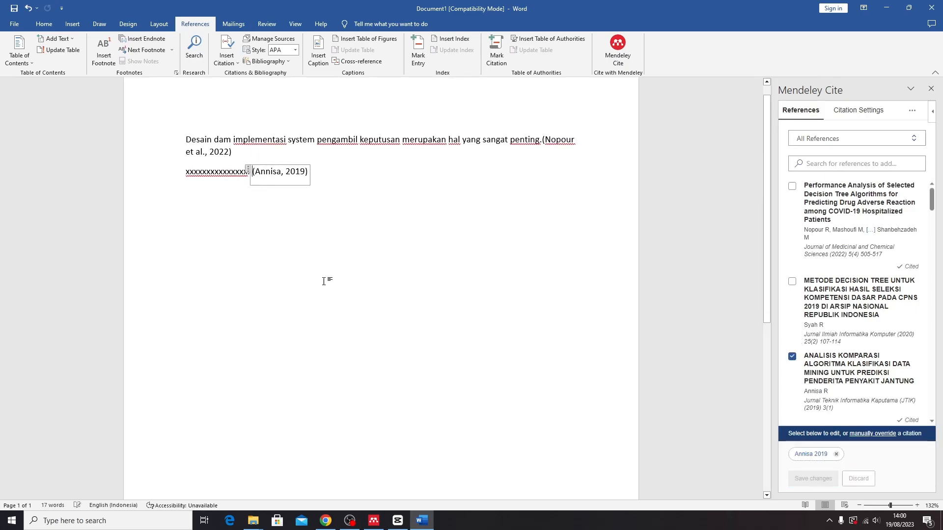
left_click(340, 175)
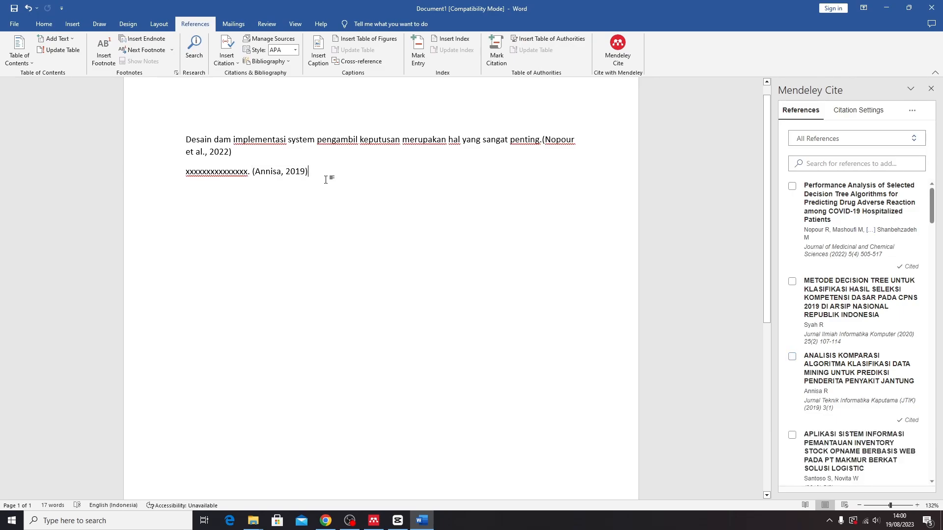
scroll(325, 177, "up", 1)
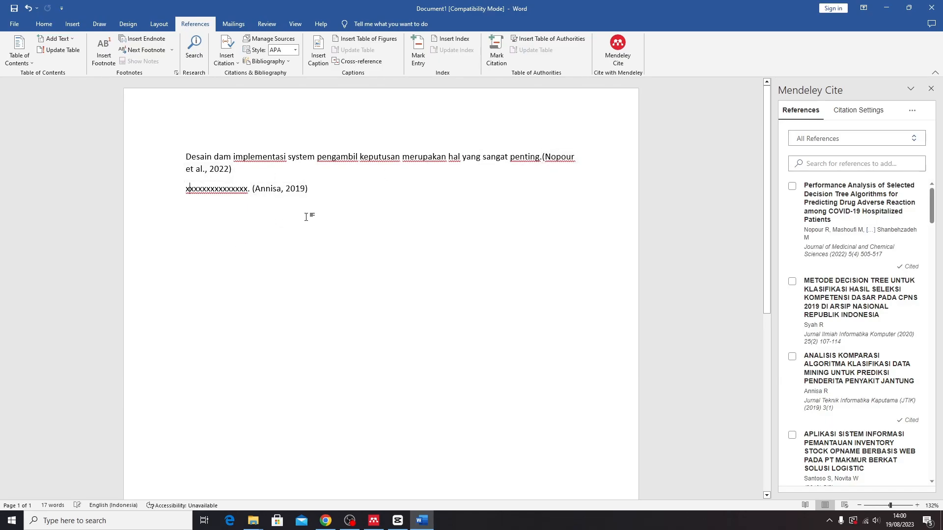
Add the heading 'DAFTAR PUSTAKA' on a new line below the second paragraph
key("Return")
key("Return")
key("Return")
key("Return")
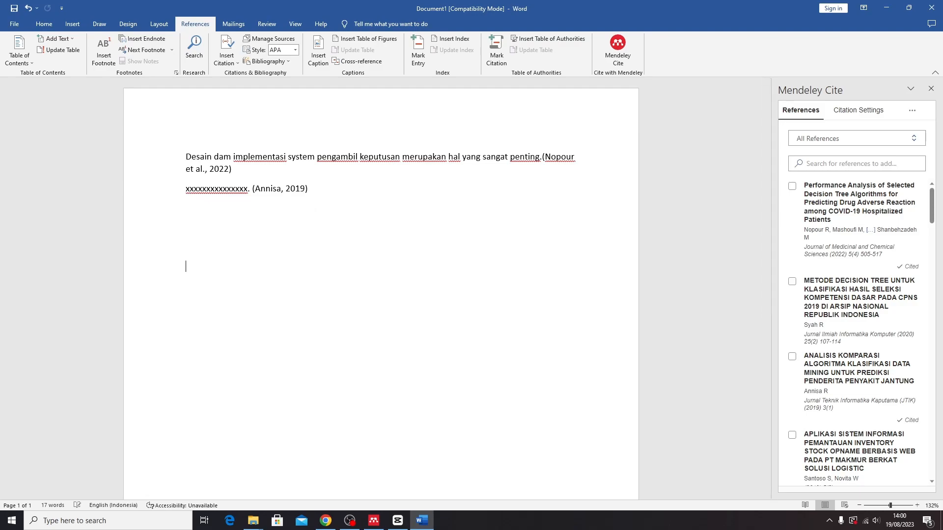
key("Return")
key("Return")
key("Return")
key("Return")
key("Return")
key("Return")
key("Return")
key("Return")
key("Return")
key("Return")
key("Return")
key("Return")
key("Return")
key("Return")
key("Return")
key("Return")
key("Return")
key("Return")
key("Return")
key("Return")
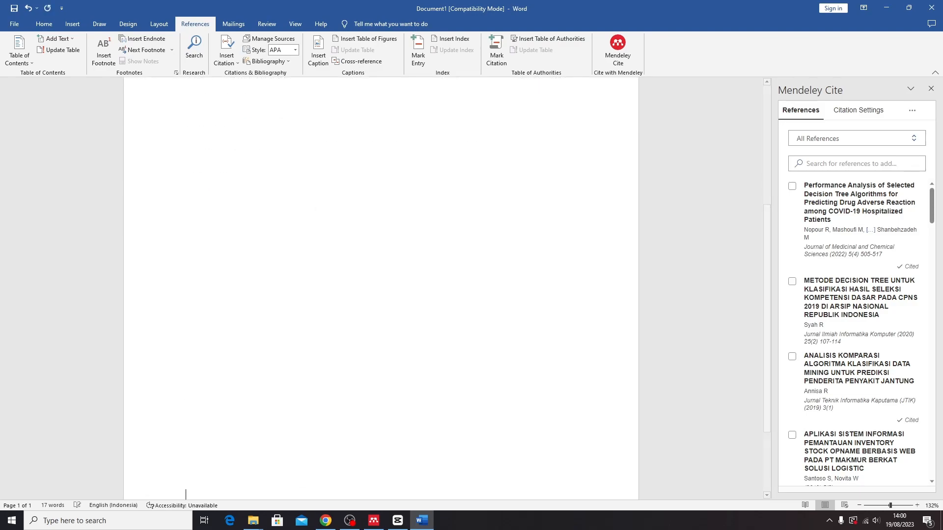
key("BackSpace")
type("DAFTAR PUSTAKA")
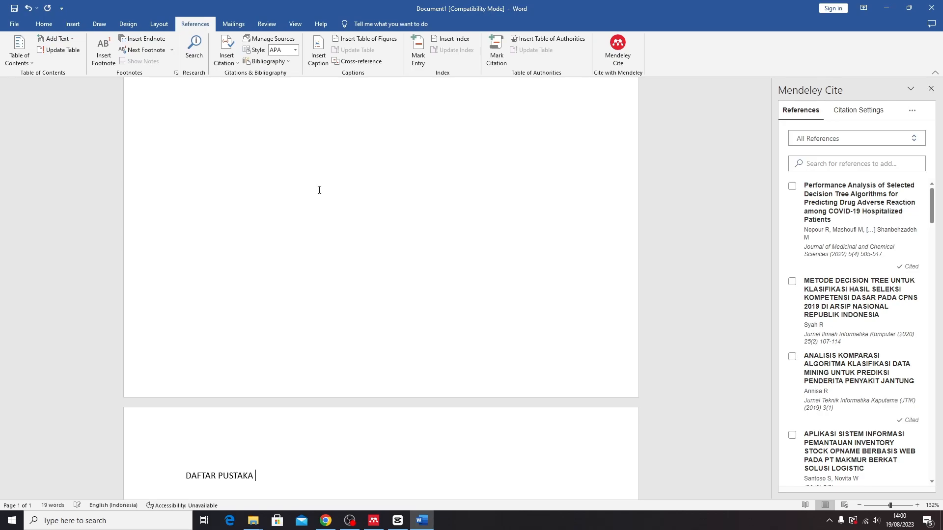
key("Return")
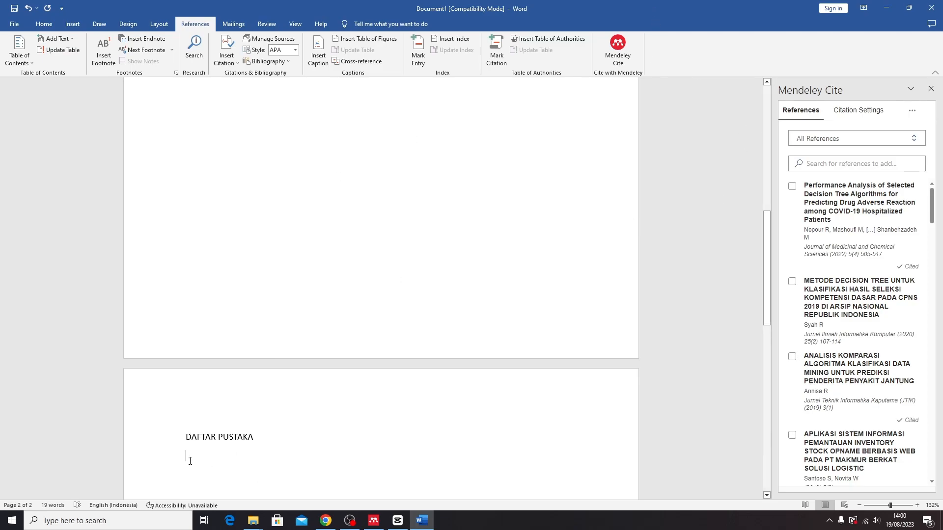
Insert the Mendeley bibliography listing Annisa 2019 and Nopour 2022 under the heading
left_click(909, 116)
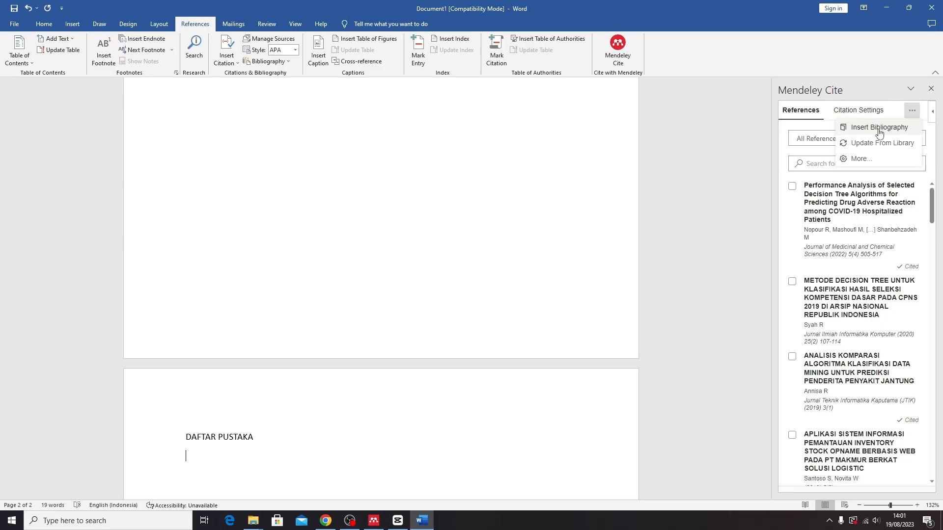
left_click(887, 130)
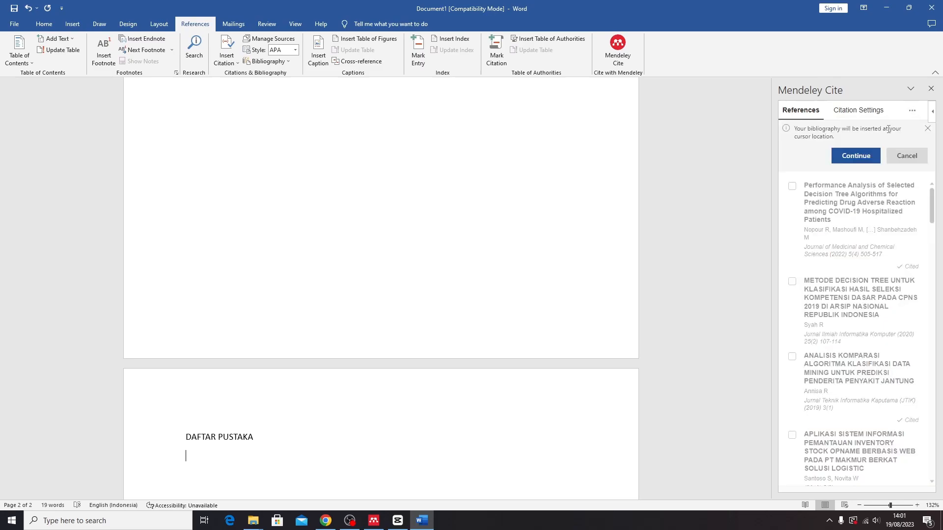
left_click(863, 156)
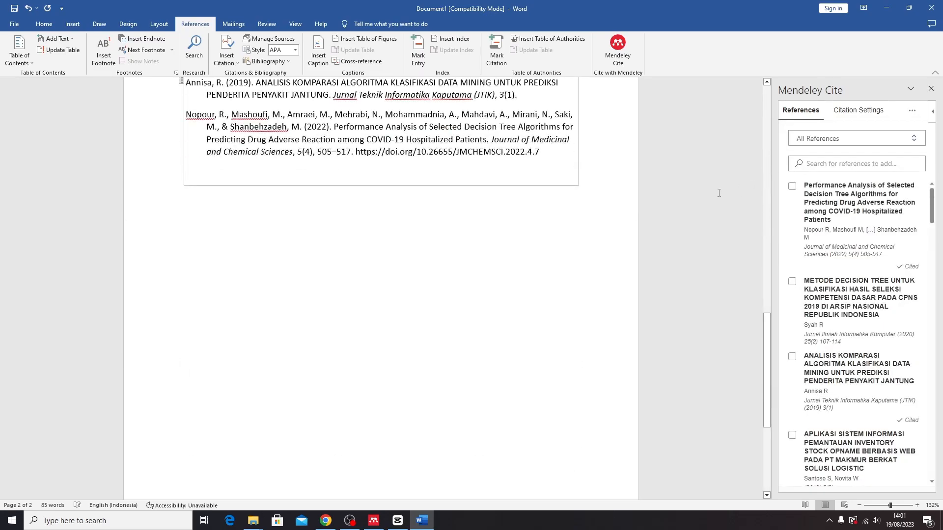
scroll(739, 189, "up", 5)
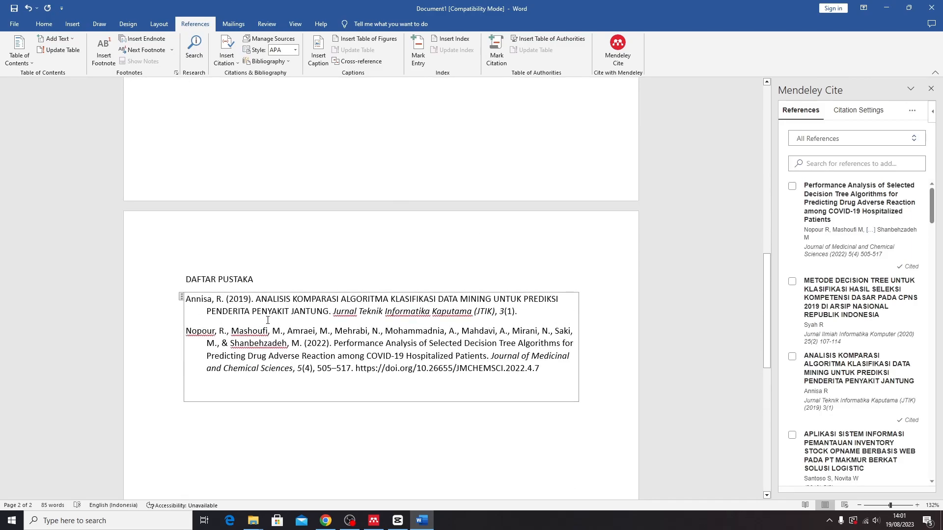
scroll(329, 332, "down", 1)
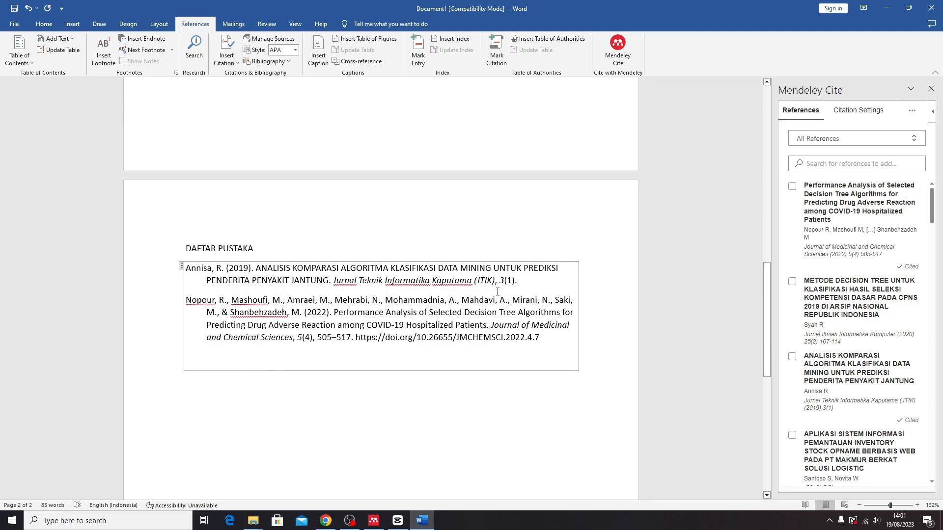
left_click(582, 336)
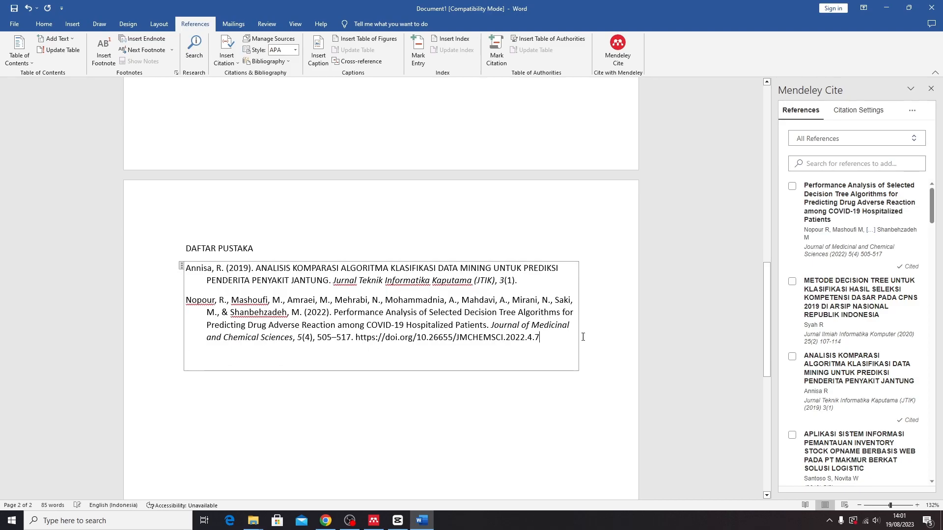
Change the Mendeley Cite citation style to IEEE and update citations and bibliography
left_click(836, 121)
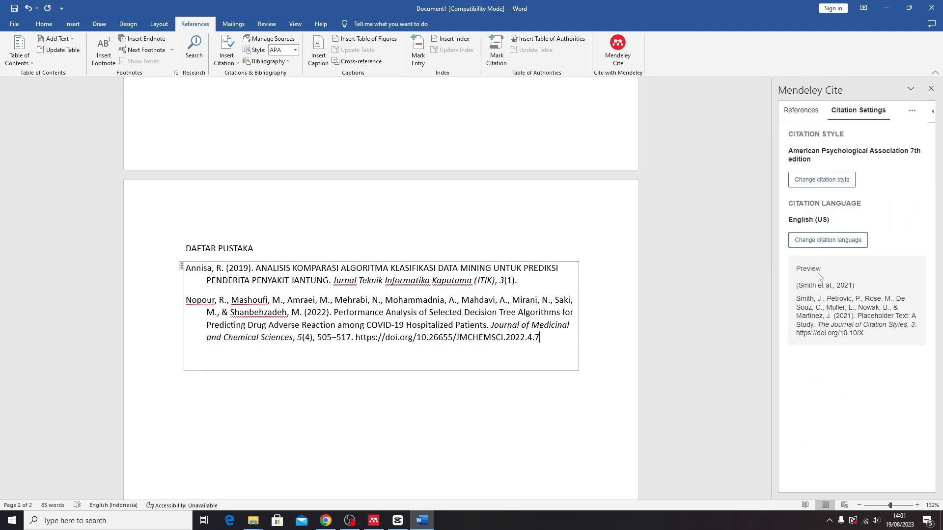
left_click(814, 243)
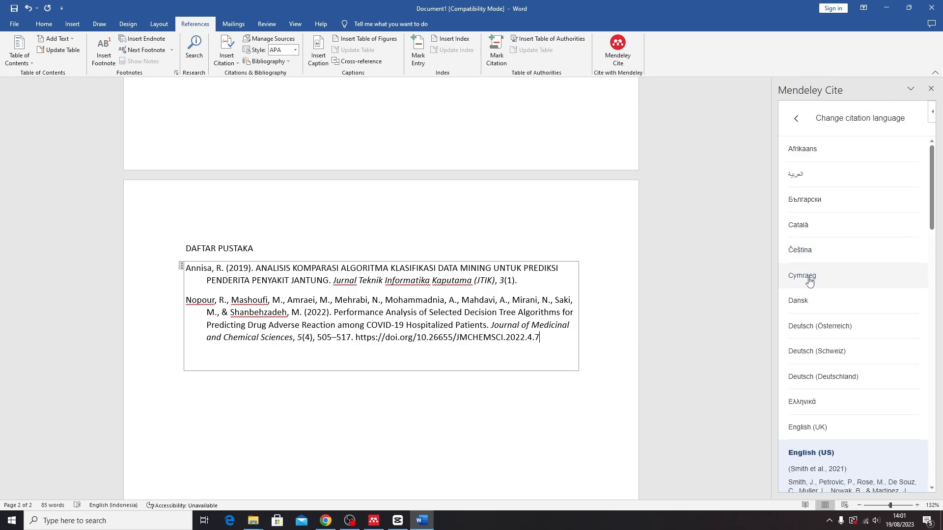
left_click(796, 119)
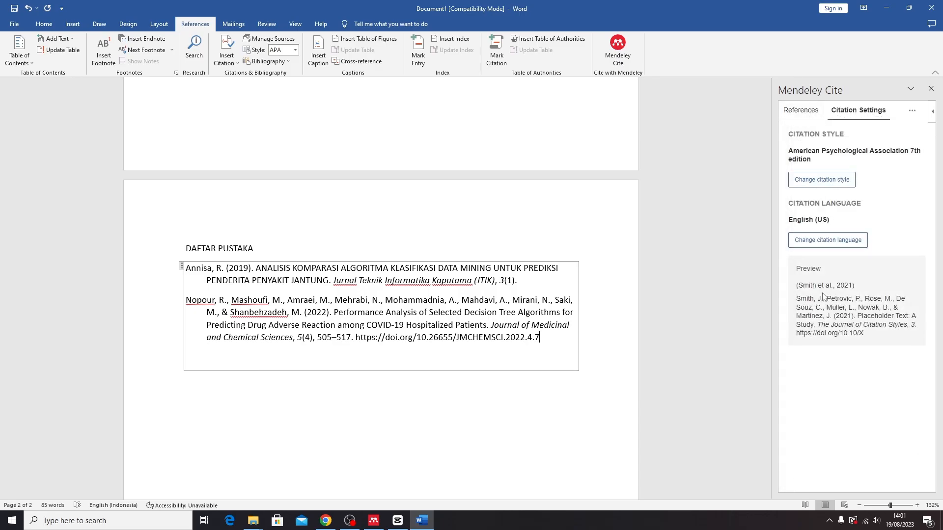
left_click(823, 179)
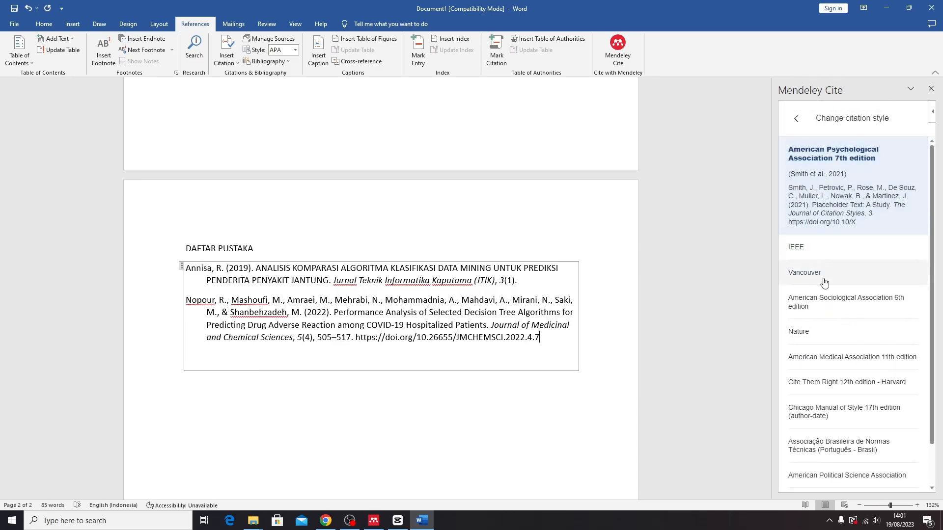
left_click(805, 247)
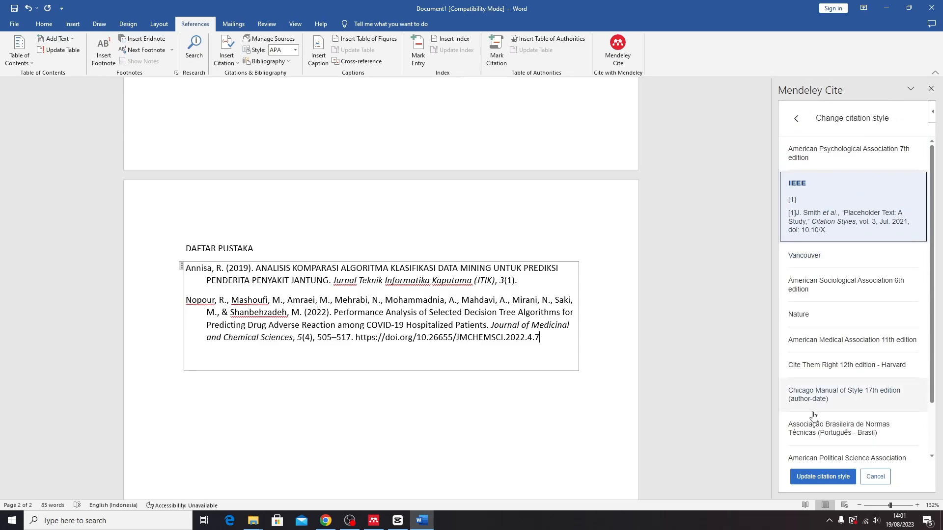
left_click(811, 474)
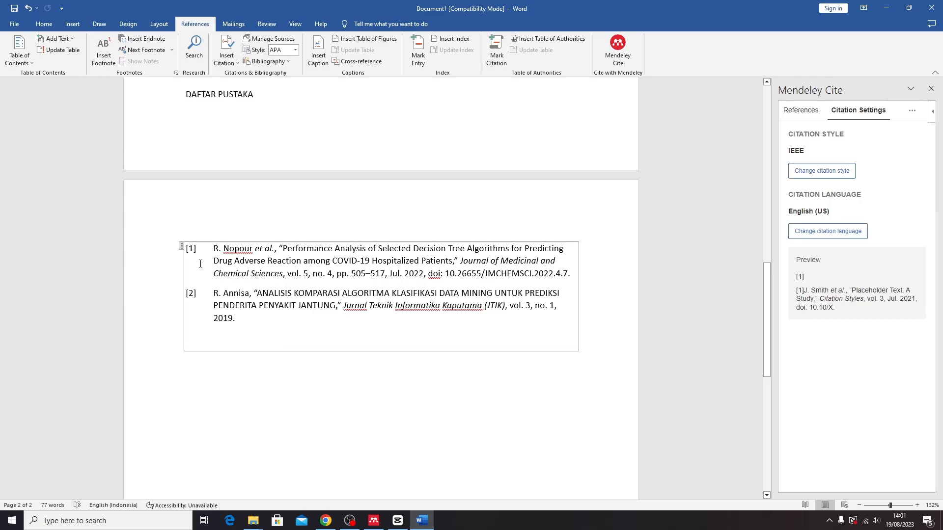
Insert a page break before DAFTAR PUSTAKA so it heads page 2 above the [1]–[2] reference list
scroll(225, 283, "up", 4)
left_click(225, 283)
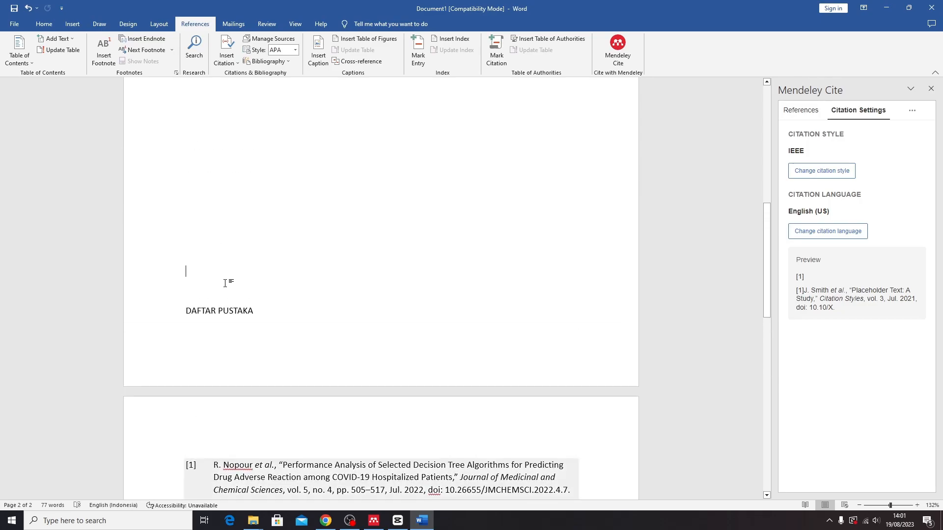
key("ctrl+Return")
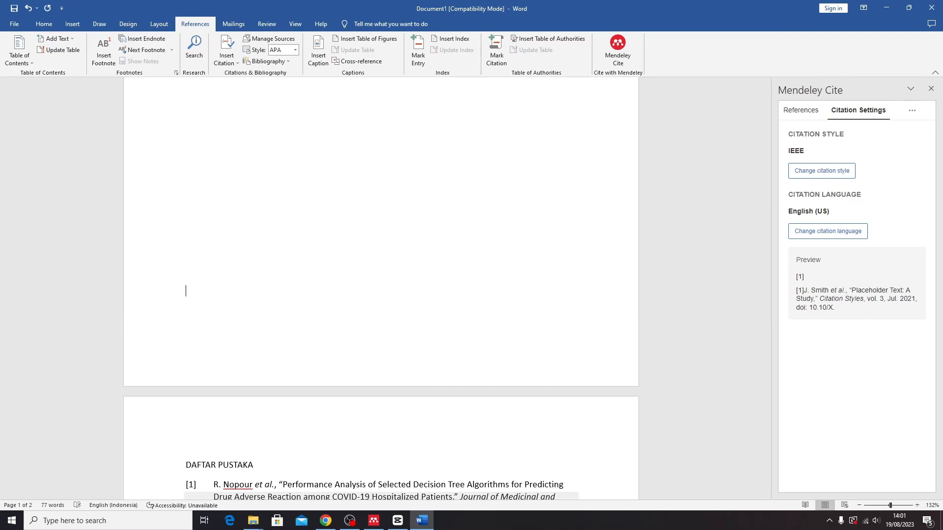
scroll(222, 312, "down", 5)
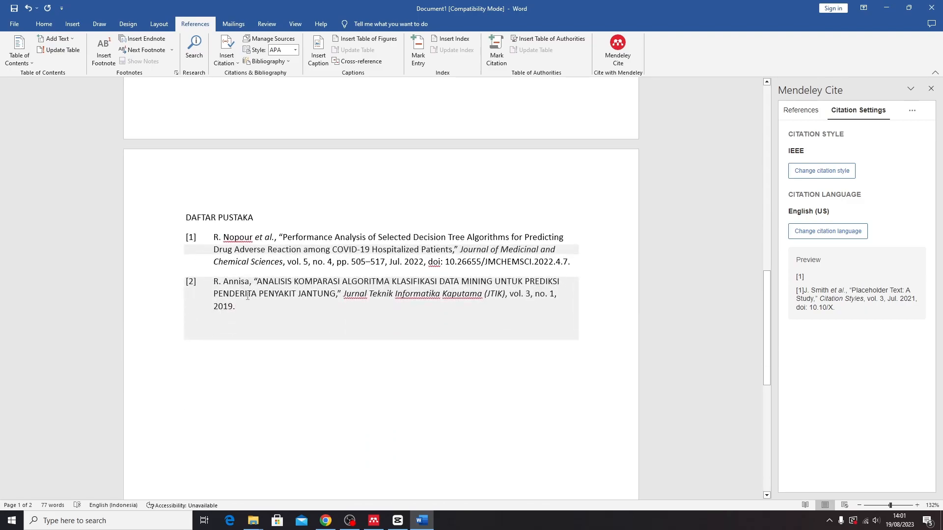
scroll(205, 298, "up", 1)
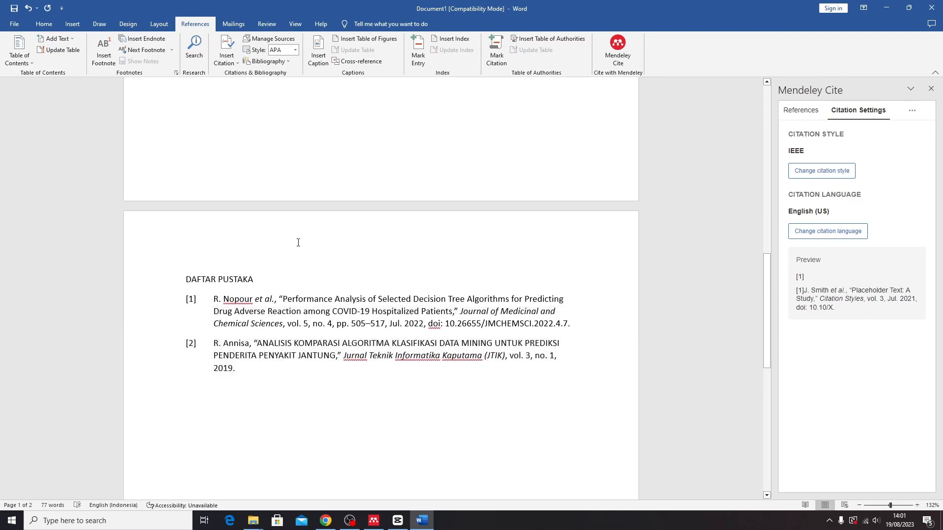
scroll(303, 227, "up", 9)
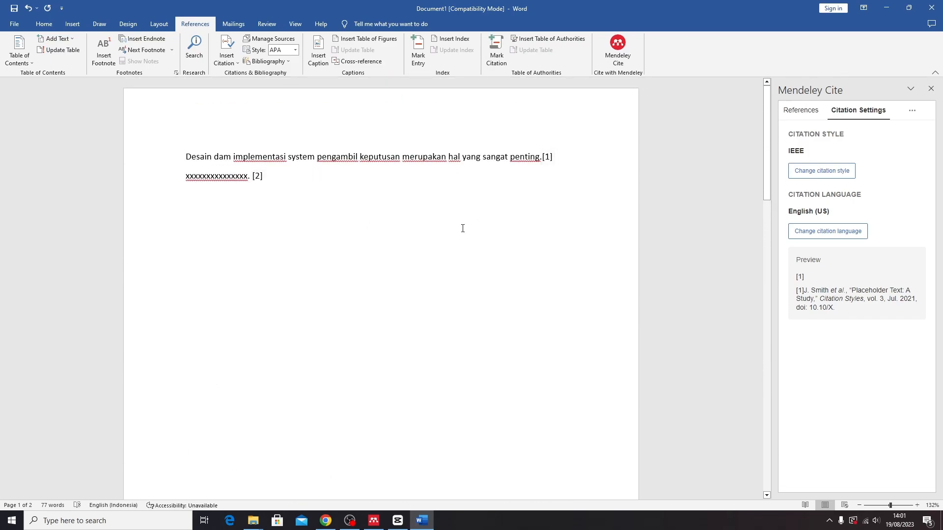
scroll(462, 227, "down", 8)
scroll(462, 229, "down", 3)
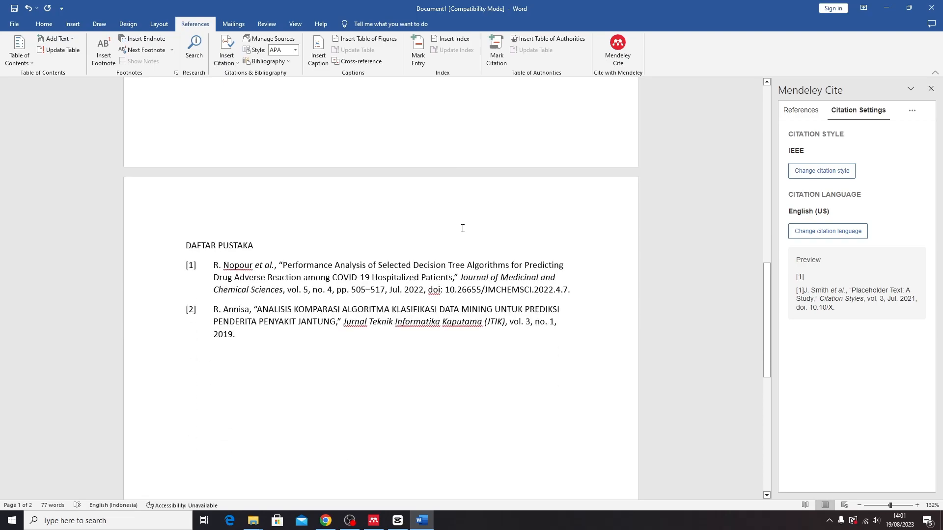
scroll(413, 183, "up", 4)
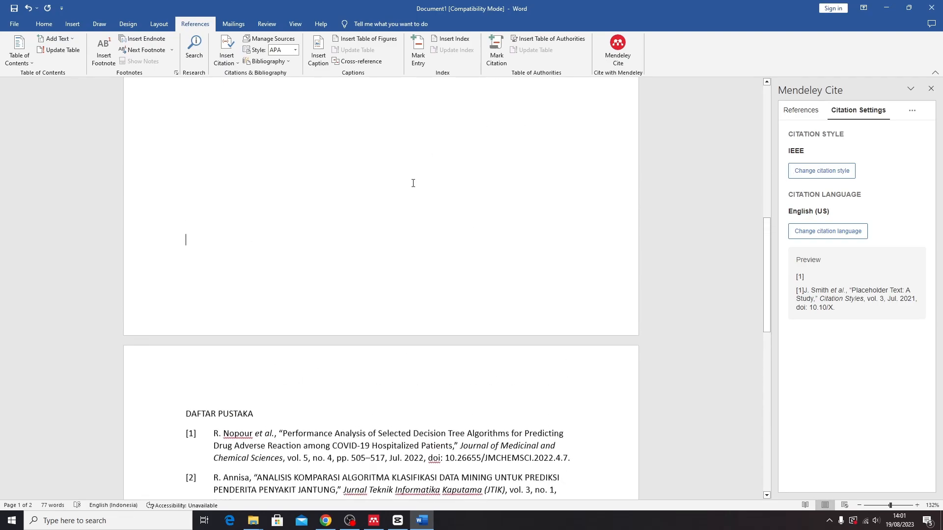
scroll(467, 230, "up", 2)
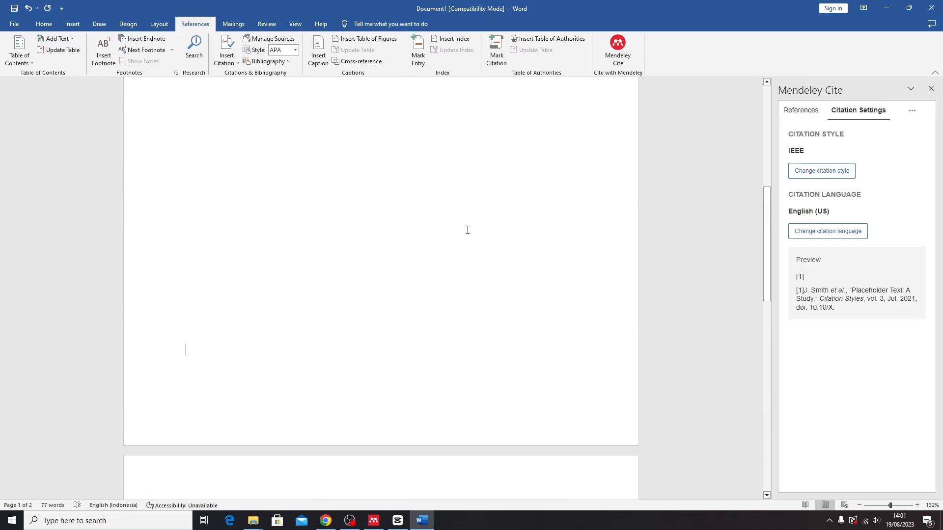
scroll(468, 225, "down", 3)
scroll(468, 218, "down", 7)
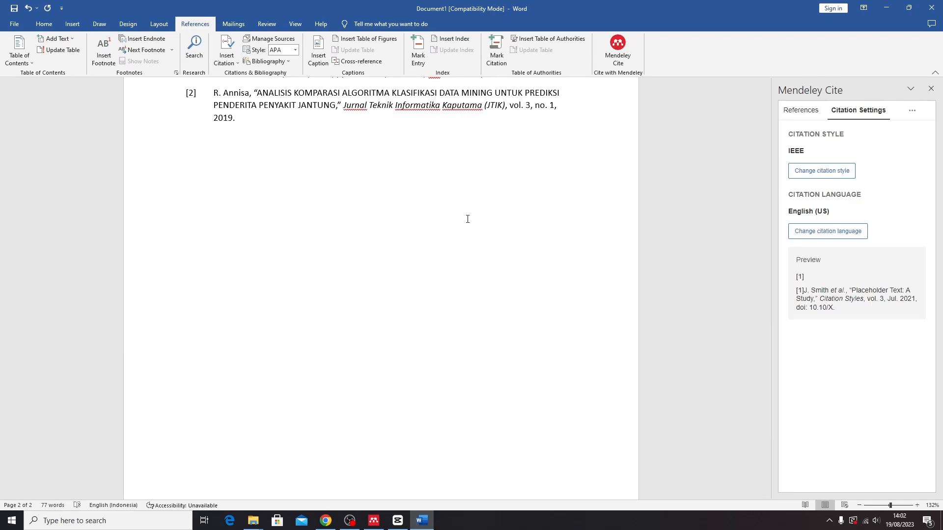
scroll(468, 219, "up", 2)
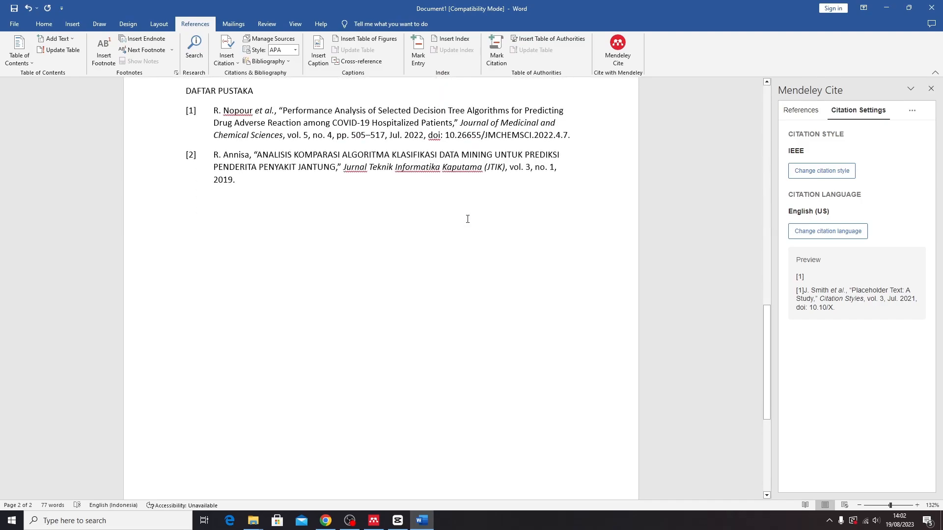